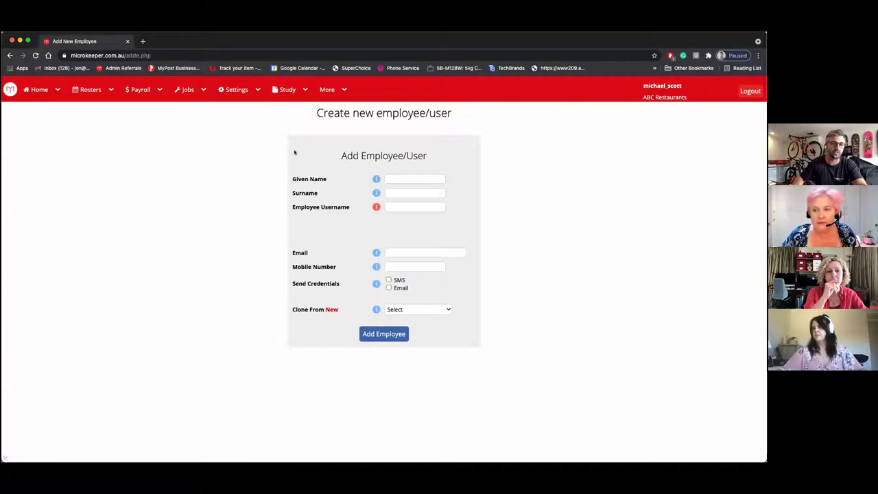
Open the employee console's Finish Profile form and examine its tax declaration, email, emergency contact, bank details and superannuation sections.
click(39, 96)
click(38, 141)
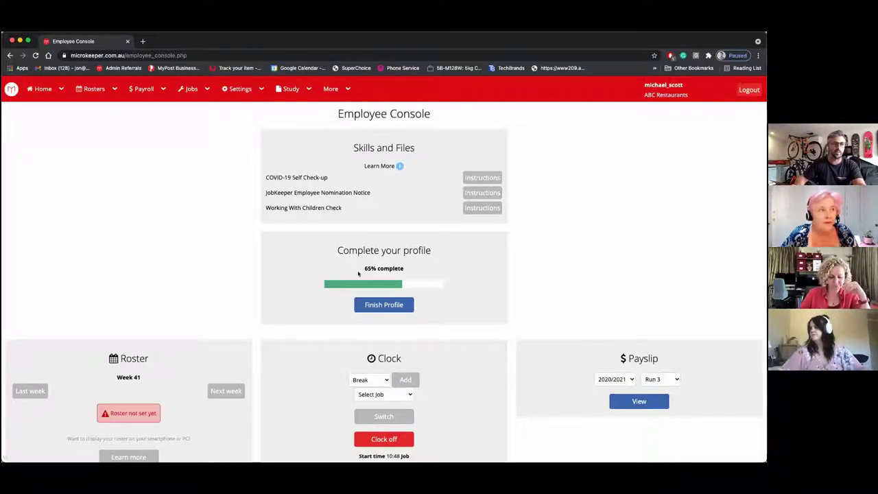
click(368, 303)
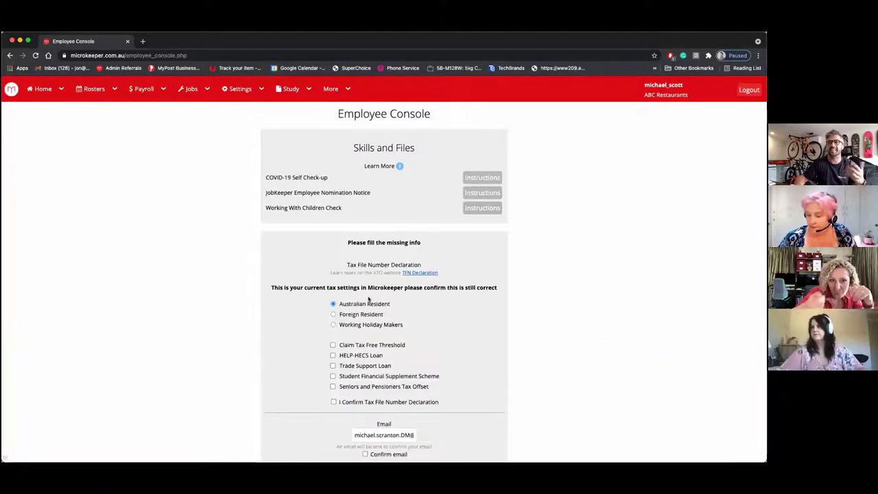
scroll(369, 299, down, 2)
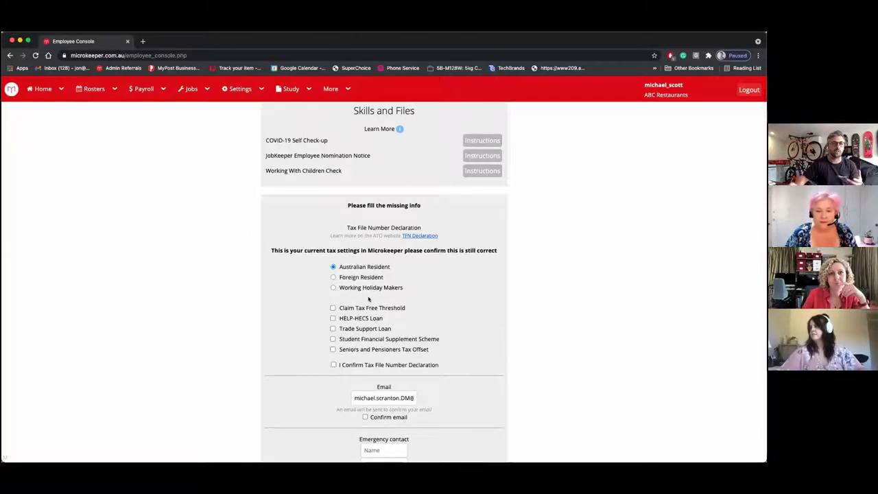
scroll(368, 299, down, 5)
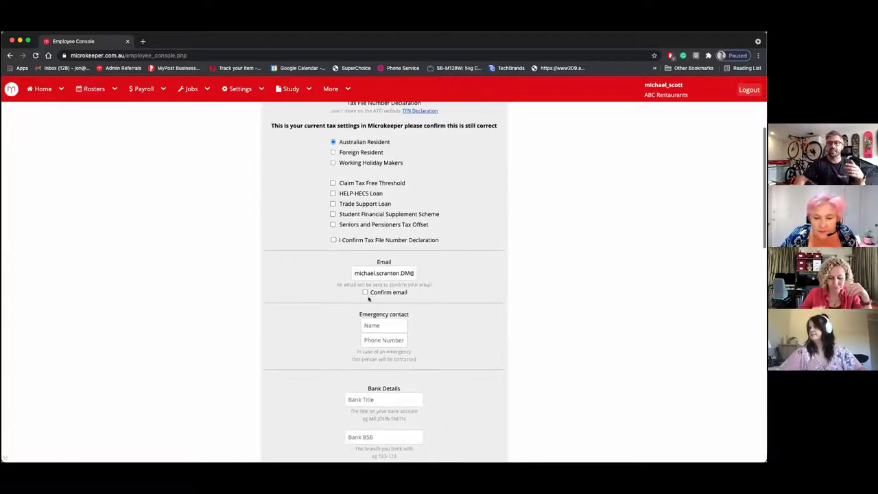
scroll(368, 299, down, 5)
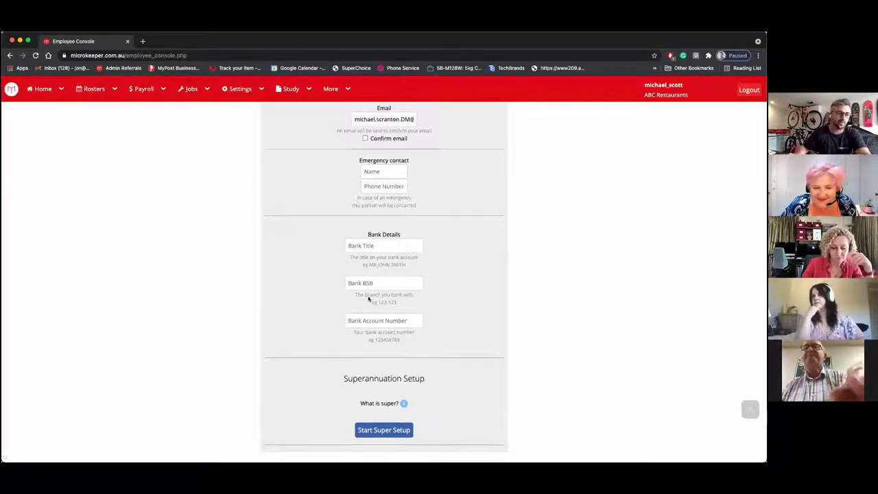
scroll(368, 299, down, 2)
scroll(368, 299, down, 6)
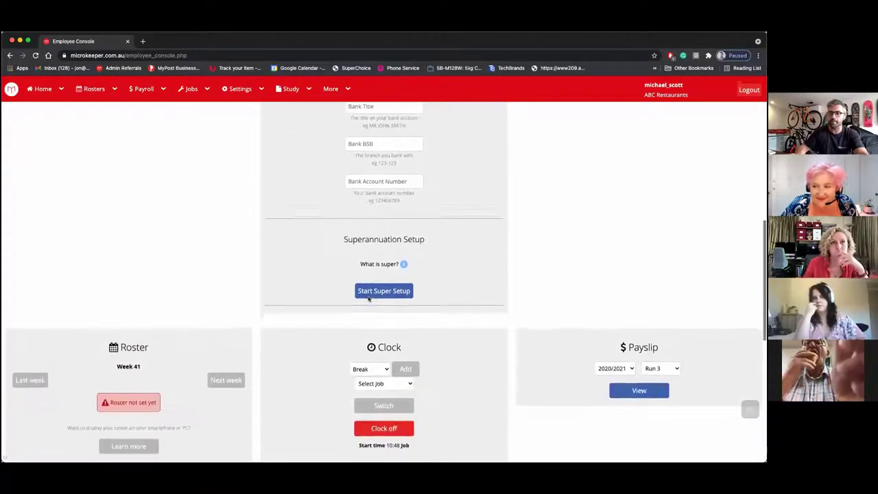
Go back through the employee's roster to week 36 and look at the assigned shifts.
scroll(384, 281, down, 5)
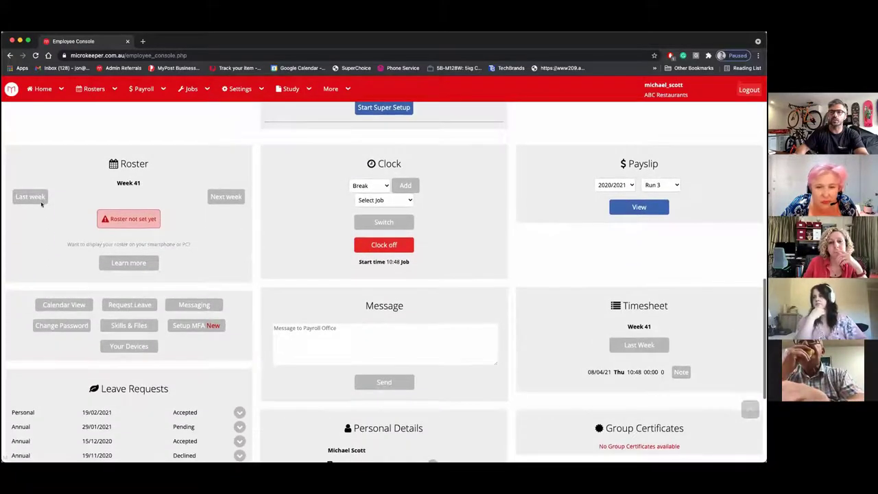
click(30, 197)
click(30, 196)
click(30, 196)
click(30, 197)
click(30, 197)
click(30, 197)
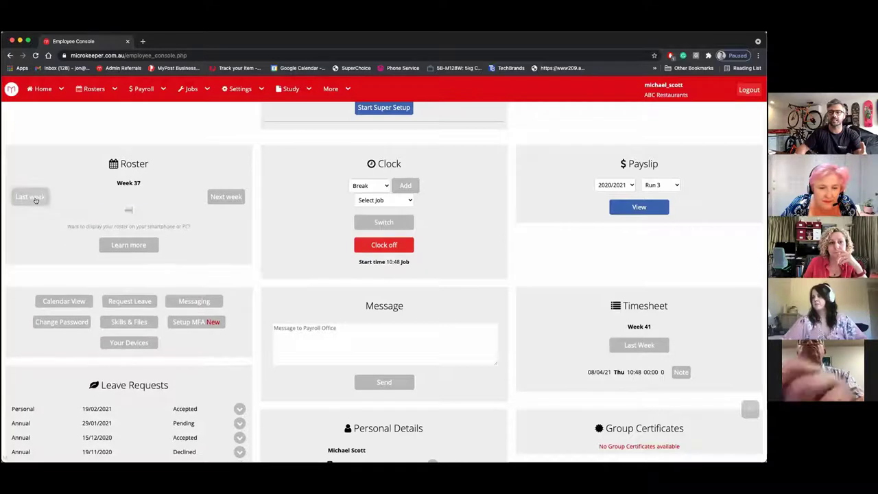
scroll(254, 267, down, 1)
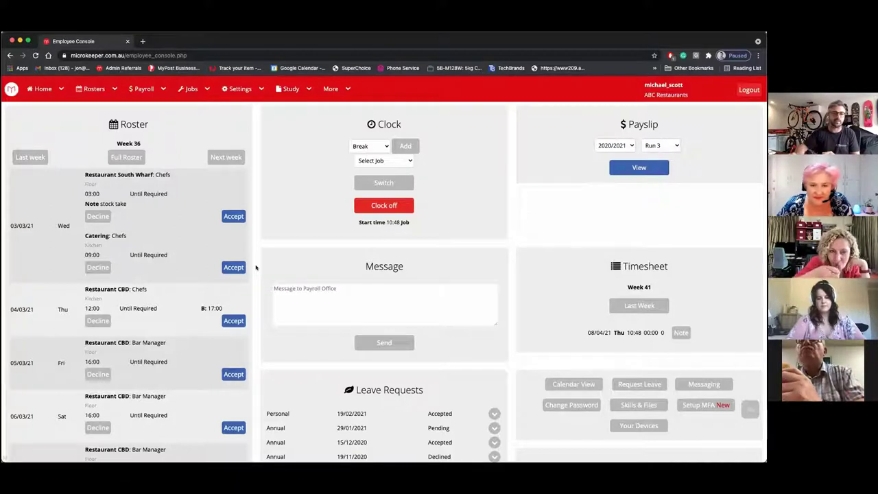
Look over the message and timesheet sections, and view the leave types offered for a leave request.
scroll(256, 267, down, 2)
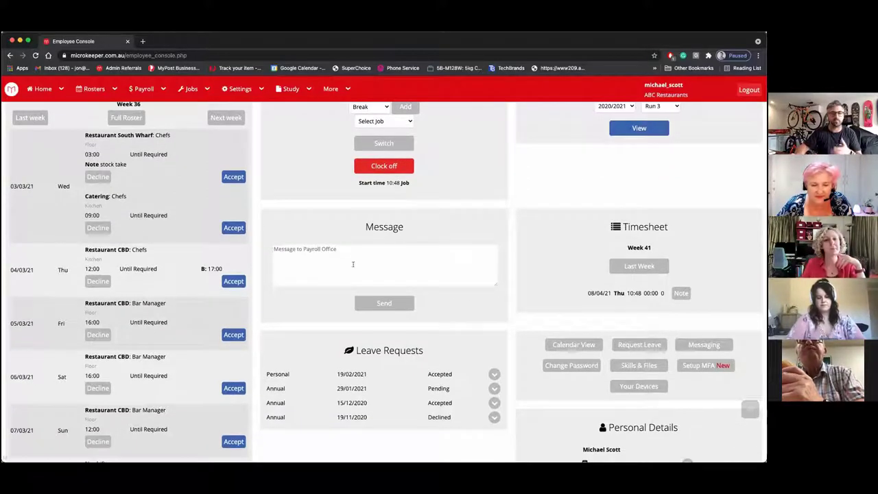
scroll(619, 281, down, 1)
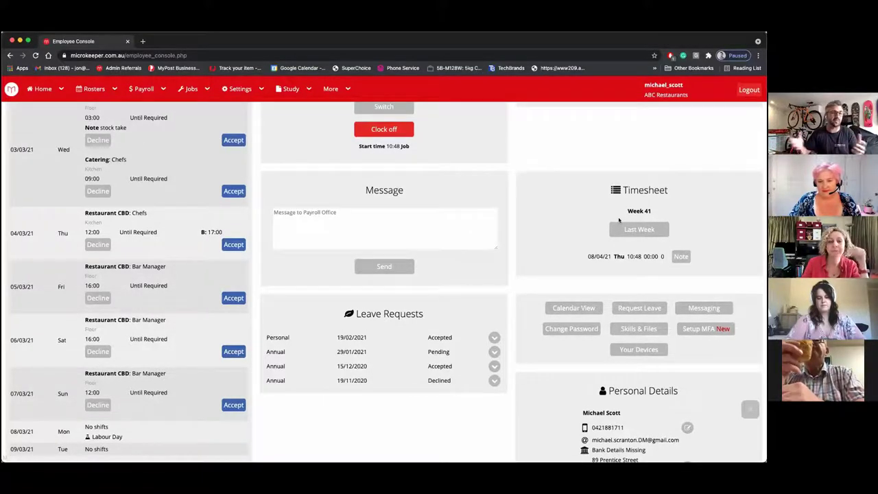
scroll(631, 240, down, 2)
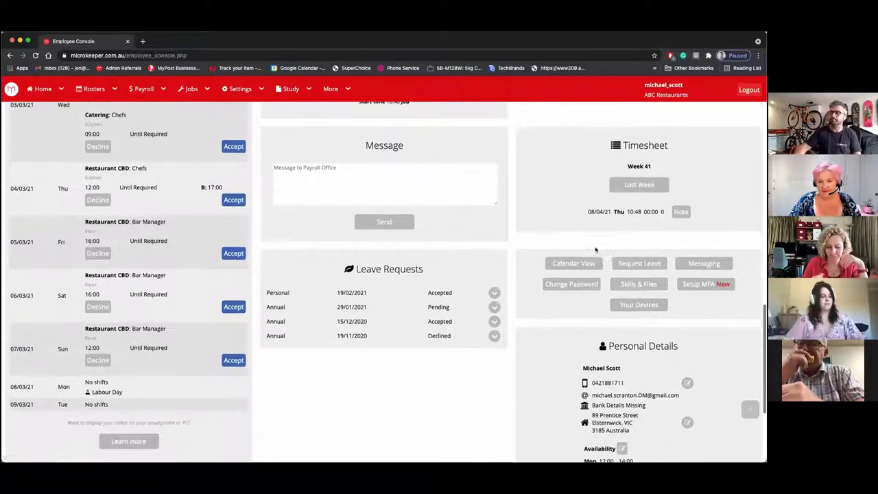
click(646, 262)
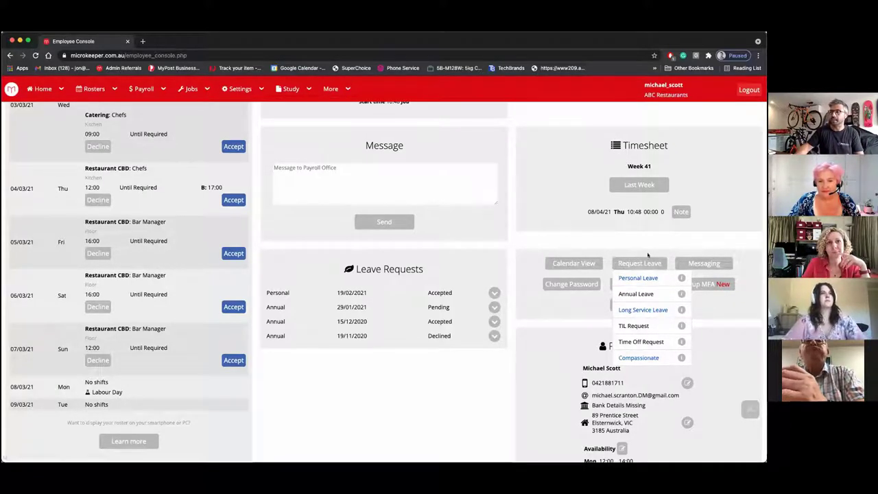
click(630, 265)
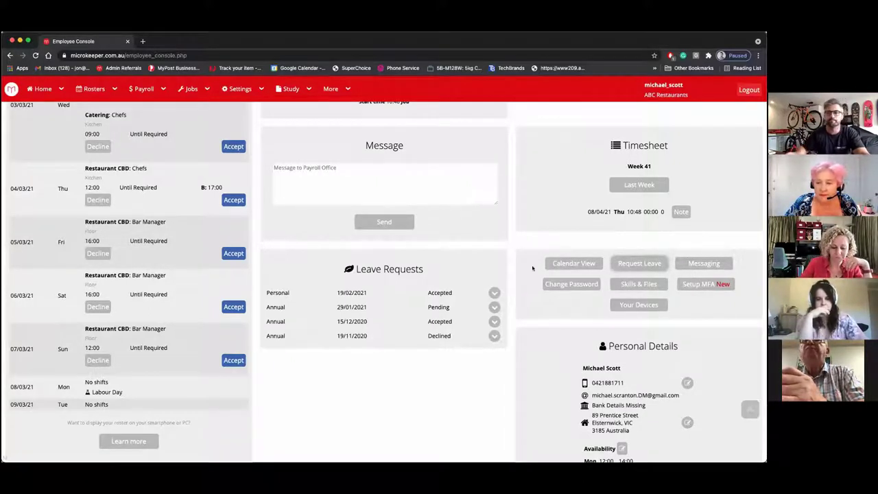
Examine the employee's leave requests, personal details and weekly availability in the console.
scroll(421, 258, down, 1)
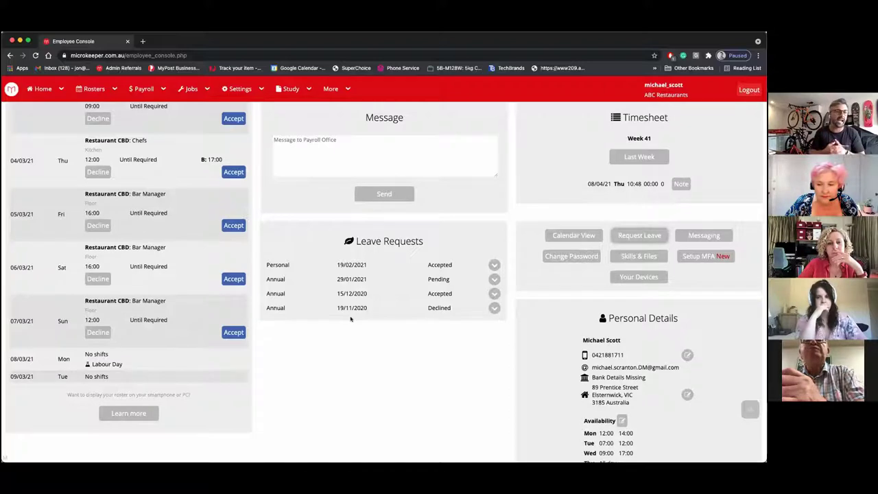
scroll(350, 319, down, 1)
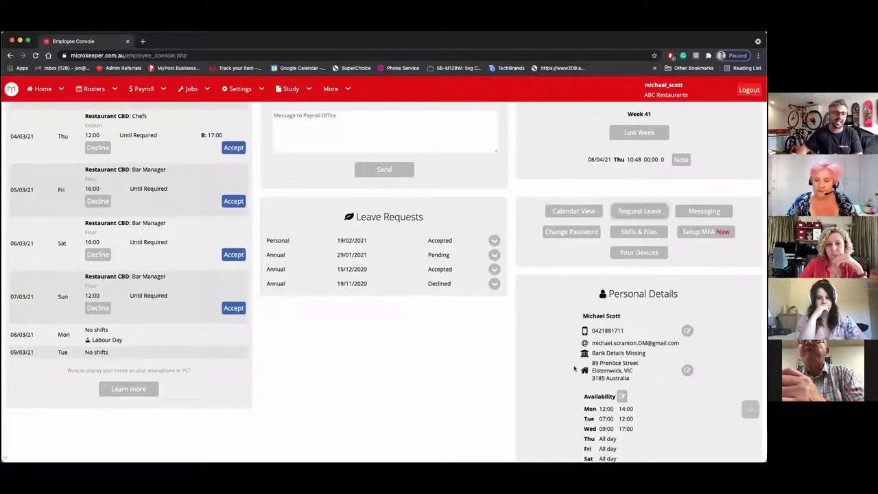
scroll(574, 368, down, 1)
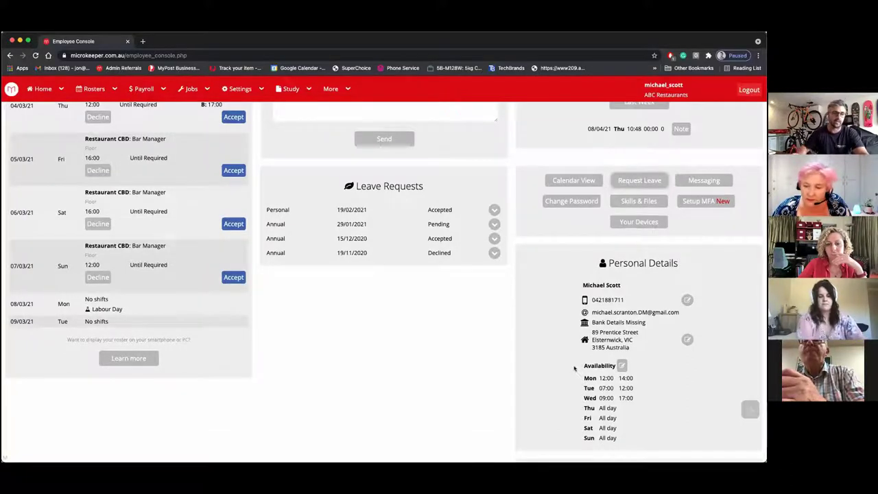
Log out of the employee account and open the Clocking Options feature page on the public website.
click(752, 90)
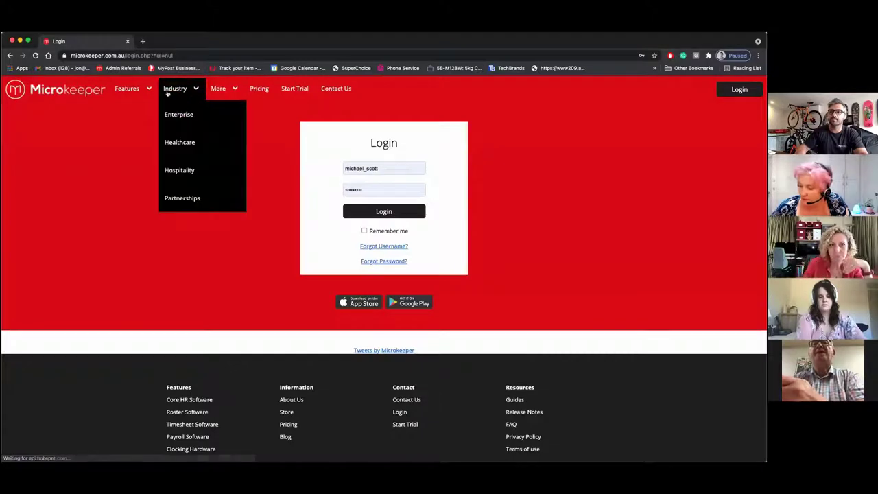
mouse_move(127, 93)
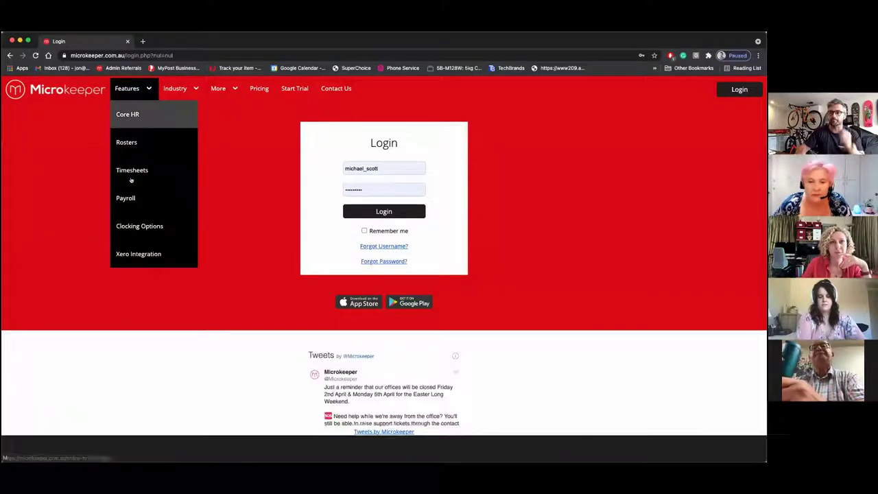
click(127, 218)
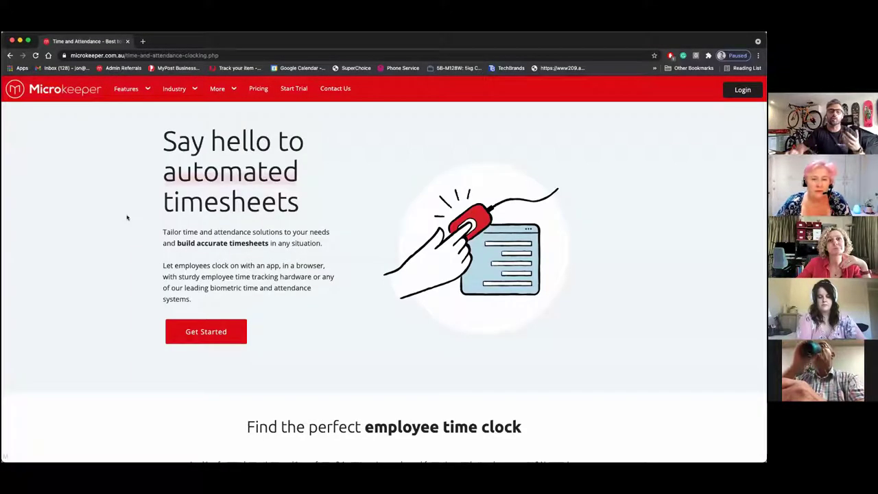
Read the time clock introduction and examine the Facial Recognition clocking option, including iPad timesheets and offline access.
scroll(127, 218, down, 2)
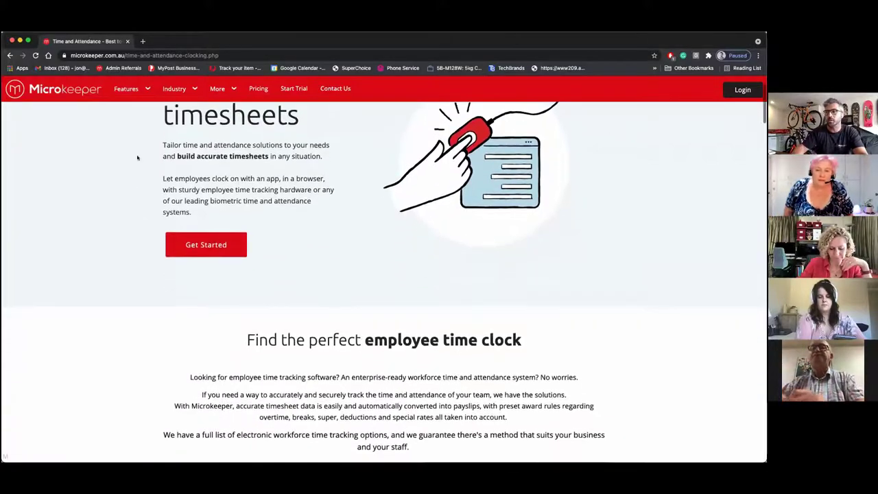
scroll(368, 342, down, 4)
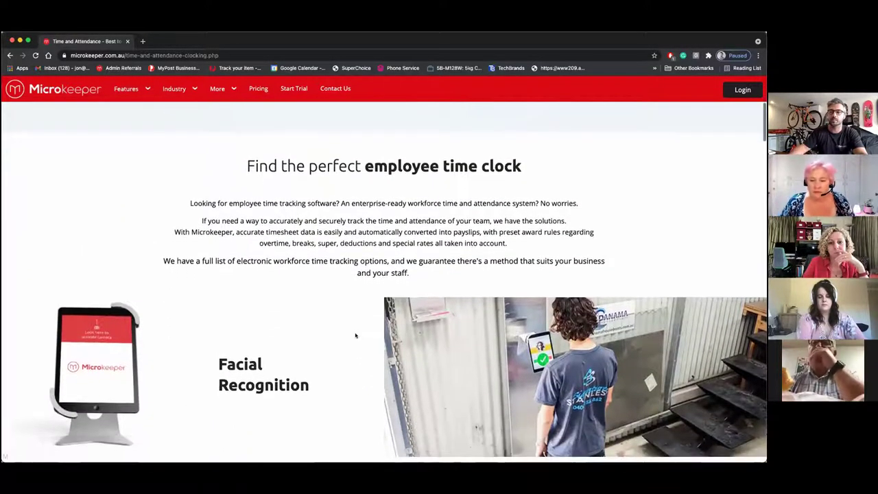
scroll(356, 316, down, 1)
scroll(356, 316, down, 1)
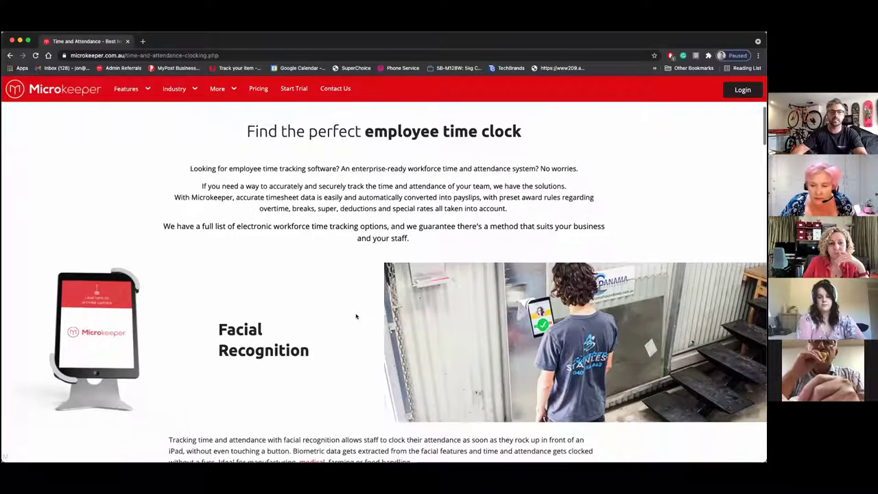
scroll(356, 317, down, 3)
scroll(356, 318, down, 3)
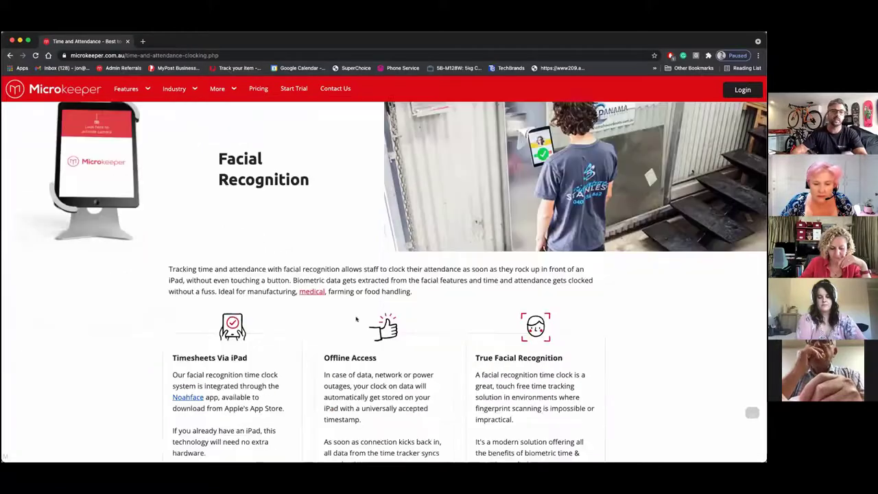
scroll(356, 319, up, 1)
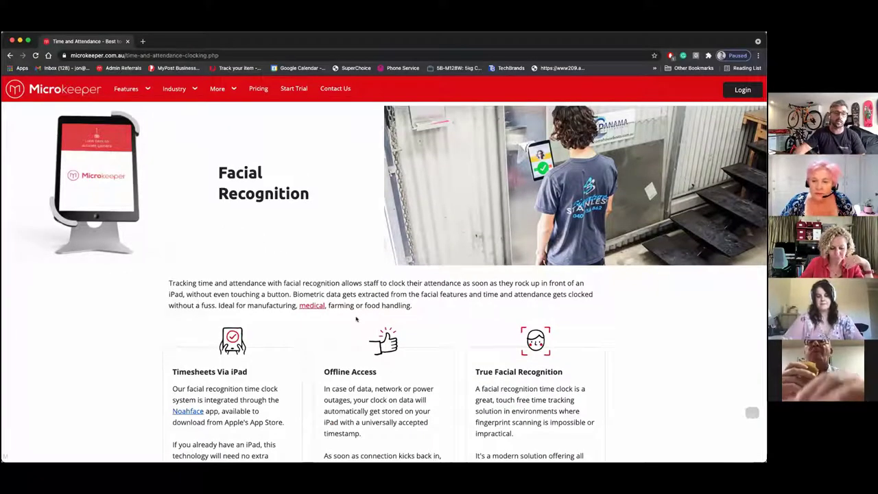
scroll(356, 319, down, 1)
scroll(356, 319, up, 1)
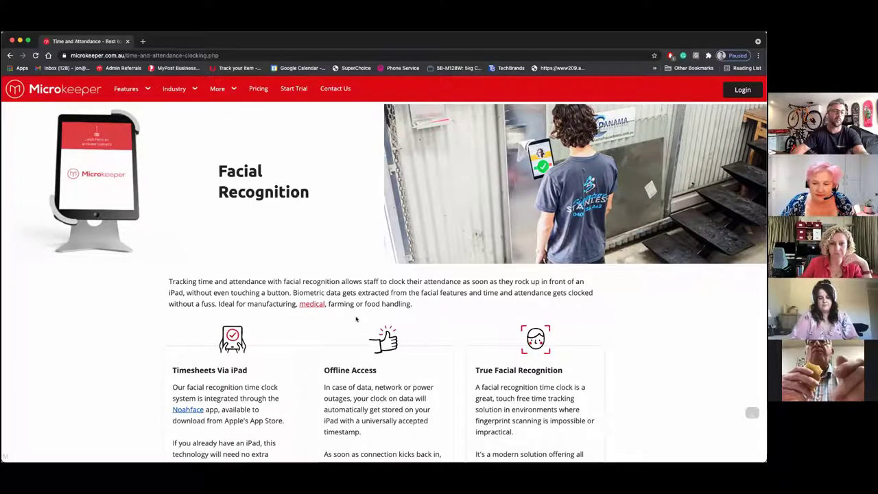
scroll(356, 319, down, 3)
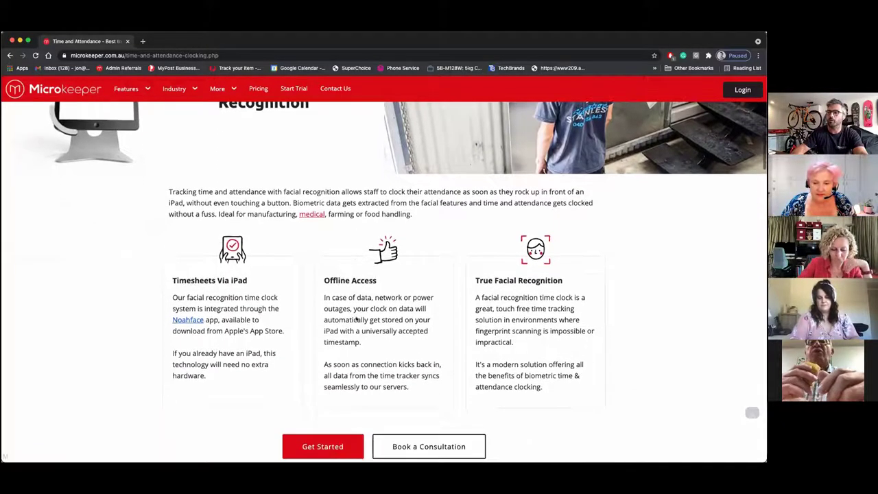
Examine the Time Clocking App option with its GPS tracking and location restriction, and the Fingerprint Scanner option.
scroll(356, 319, down, 10)
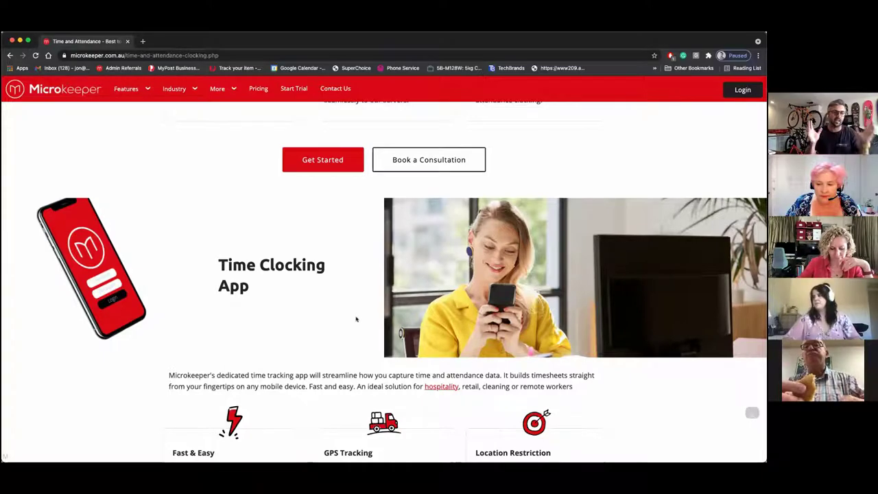
scroll(356, 319, down, 1)
scroll(356, 319, down, 4)
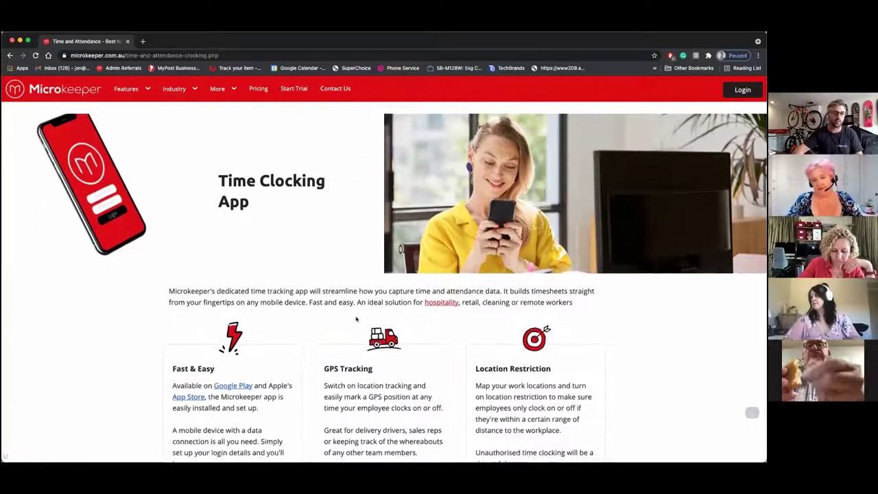
scroll(356, 319, down, 3)
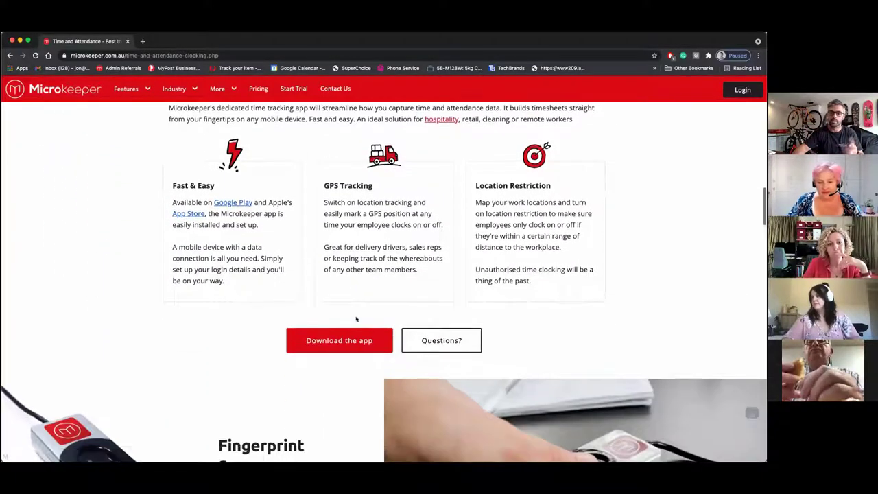
scroll(356, 318, down, 1)
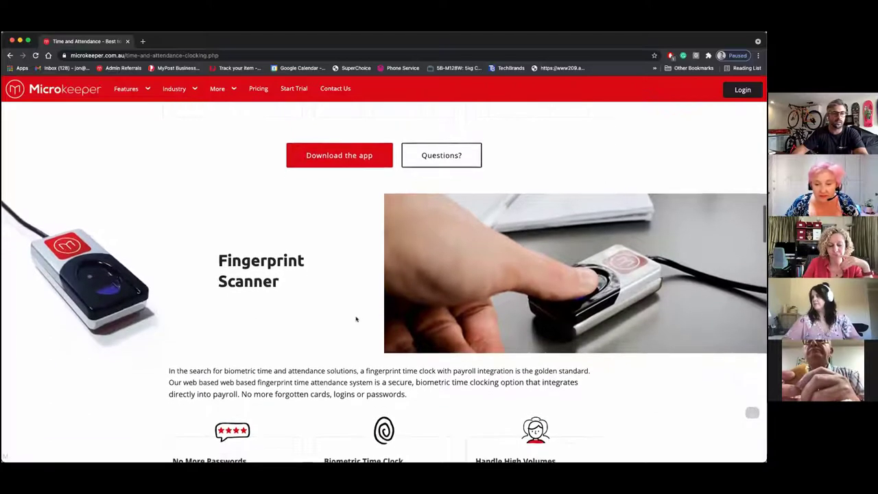
scroll(355, 319, down, 1)
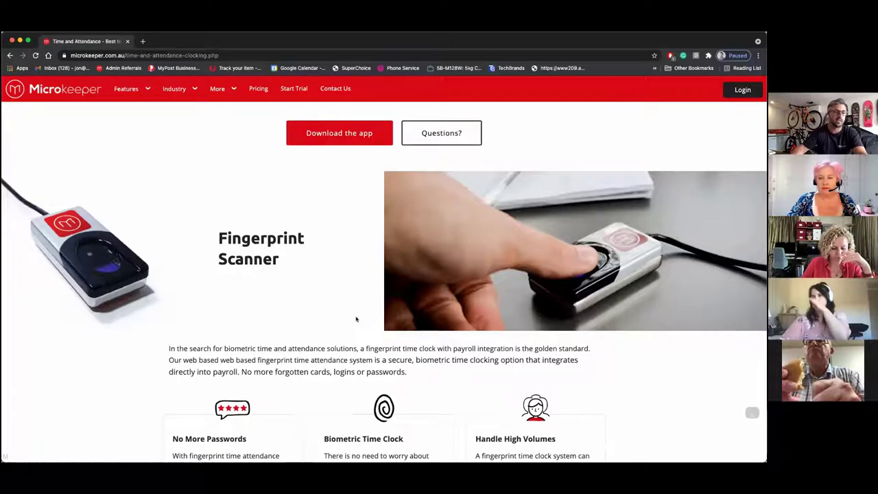
Examine the web browser clocking, NFC Scanner and Clocking Station options on the clocking page.
scroll(356, 319, down, 3)
scroll(355, 319, down, 8)
scroll(356, 319, down, 4)
scroll(356, 319, down, 2)
scroll(356, 318, down, 5)
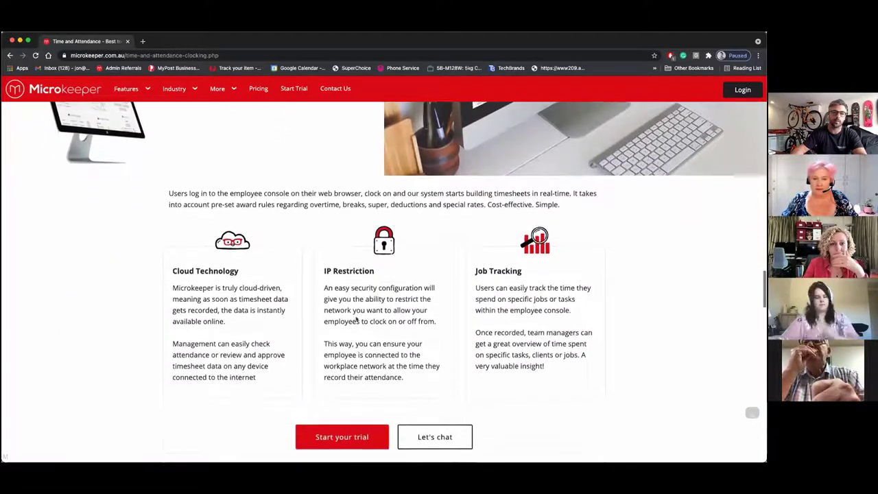
scroll(356, 318, down, 4)
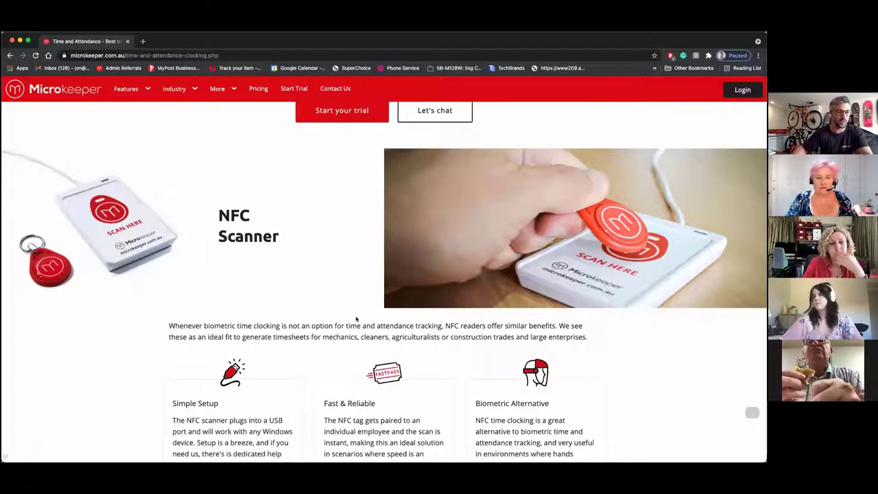
scroll(355, 319, down, 1)
scroll(356, 318, down, 5)
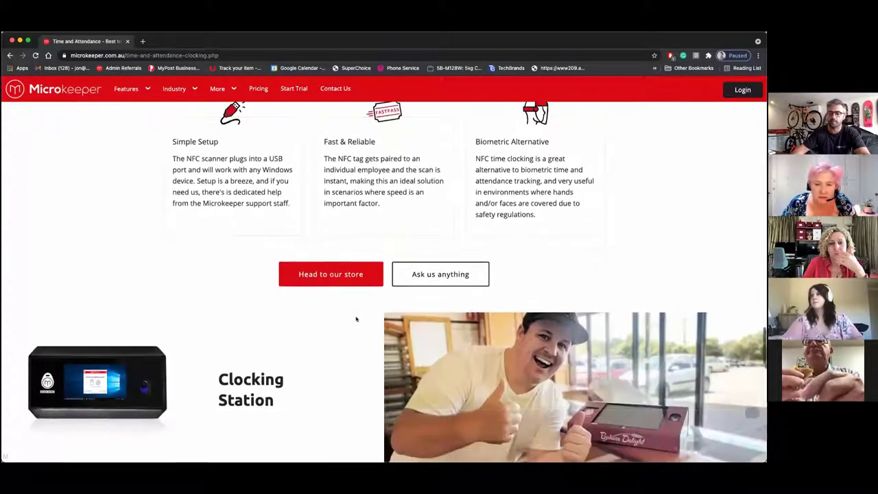
Examine the Clocking Station section, including its employee time clock, robust clocking system and customisable console.
scroll(356, 319, down, 4)
scroll(356, 318, down, 3)
scroll(386, 282, up, 2)
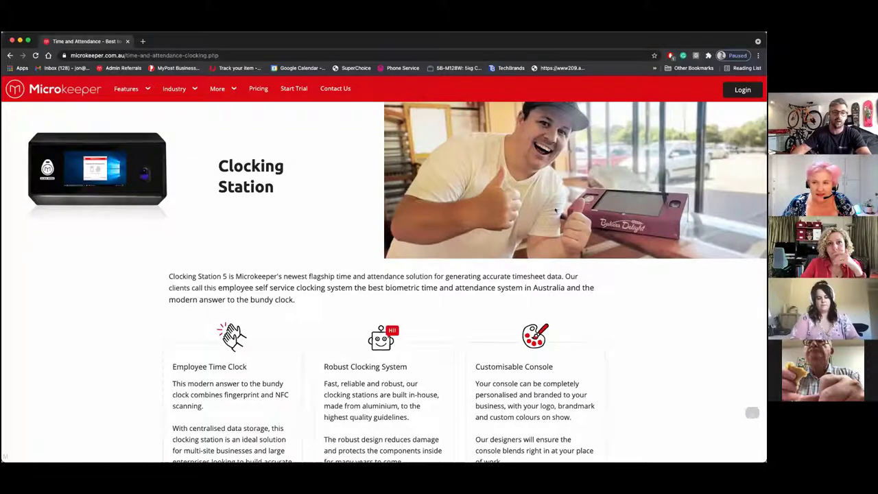
Log in to the ABC Restaurants manager account from the public website.
click(742, 89)
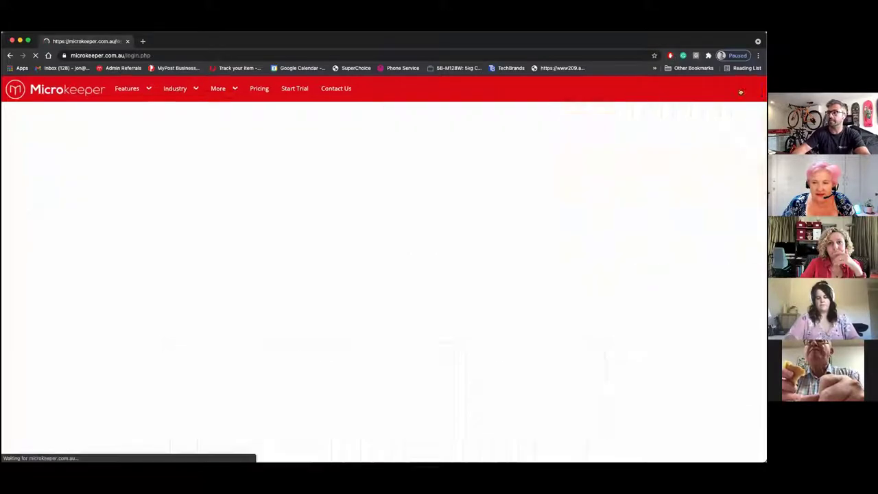
click(386, 209)
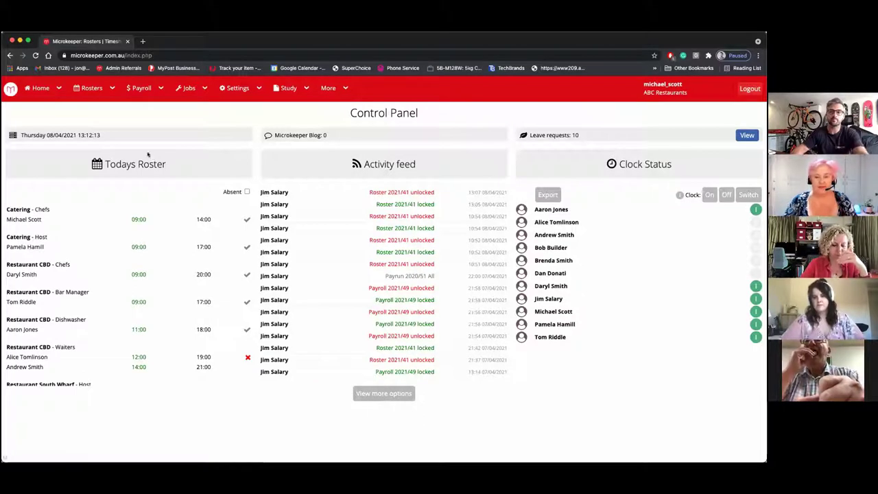
Open the Roster Calendar and display the 07/04/2021 roster week for all locations.
click(137, 97)
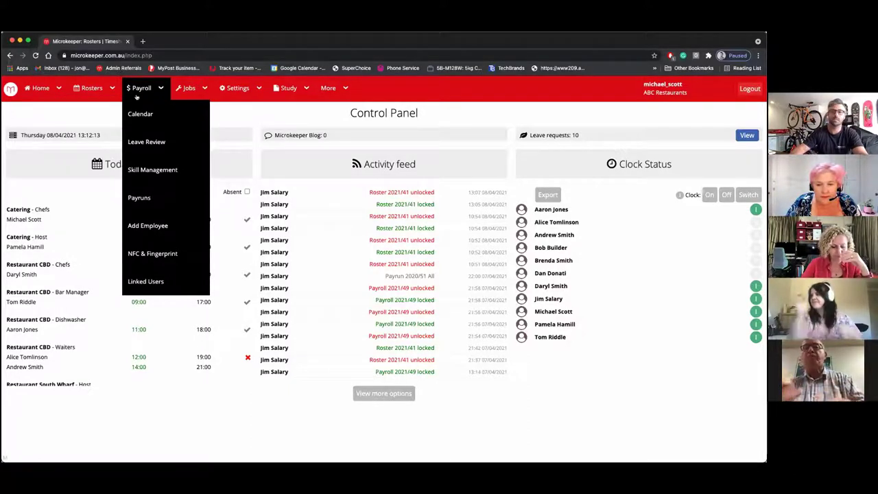
mouse_move(98, 100)
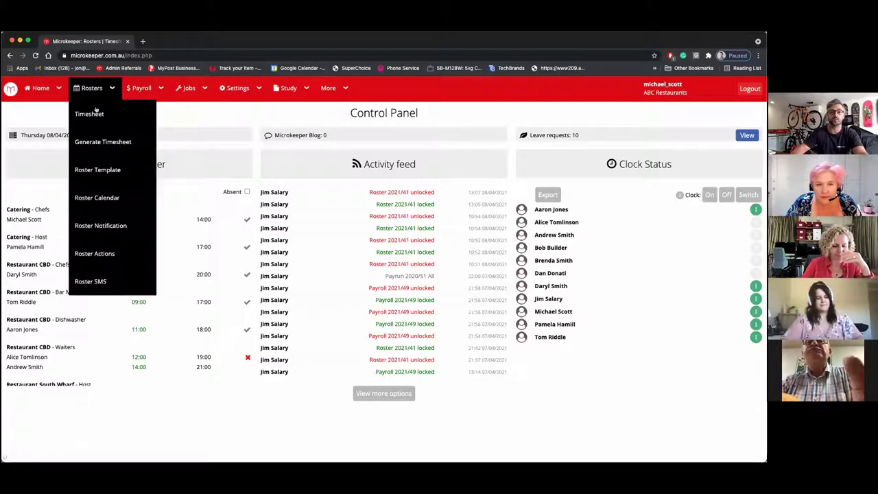
click(104, 196)
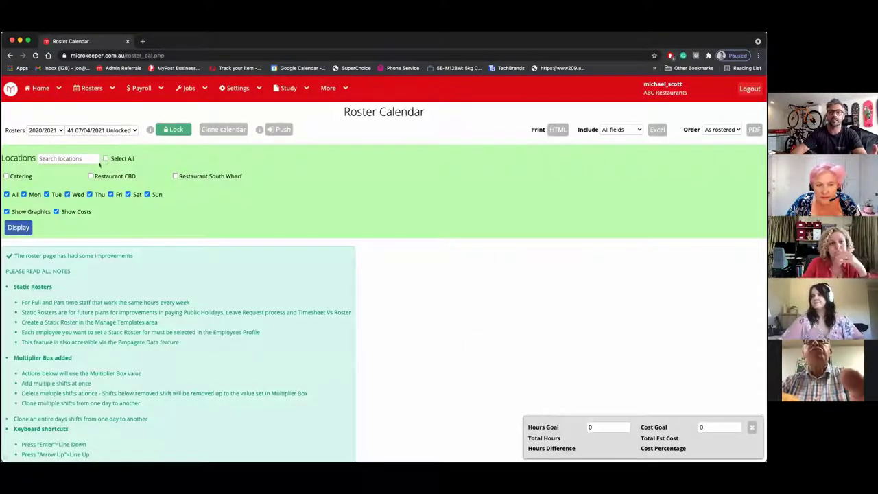
click(105, 158)
click(11, 230)
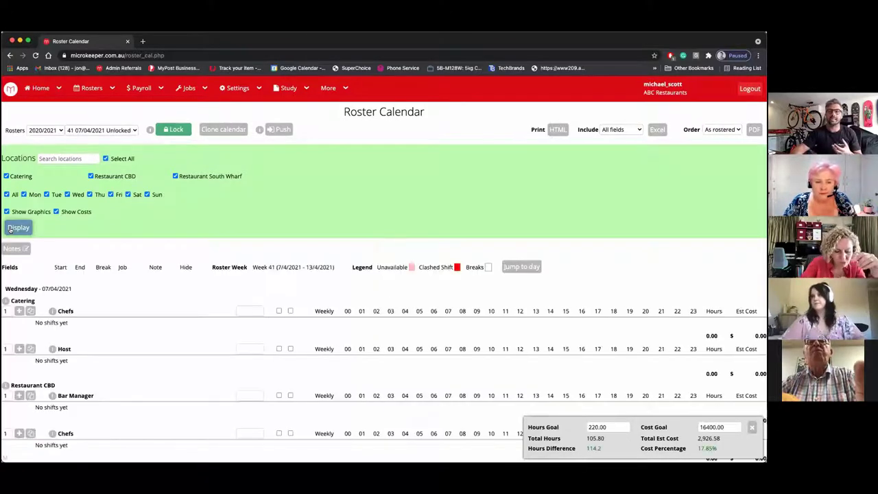
Examine the Wednesday and Thursday shifts by location and role, including the Bar Manager role at Restaurant CBD.
scroll(103, 207, down, 3)
scroll(103, 208, down, 10)
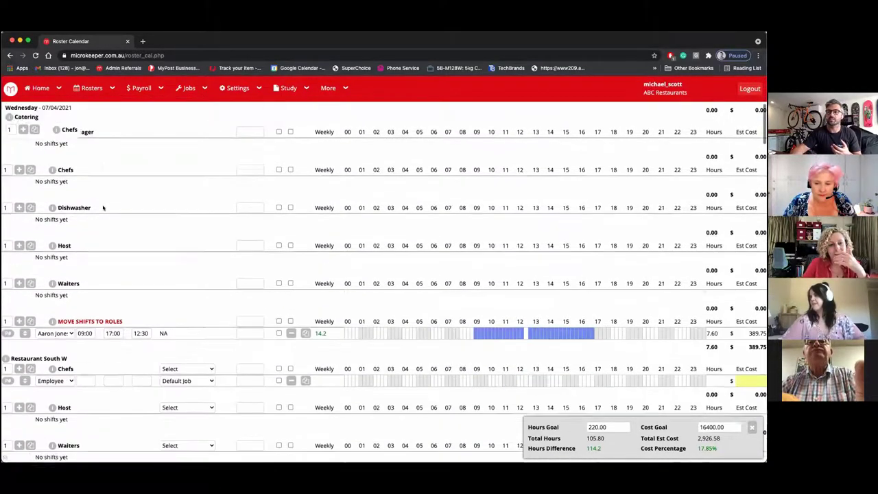
scroll(103, 208, down, 8)
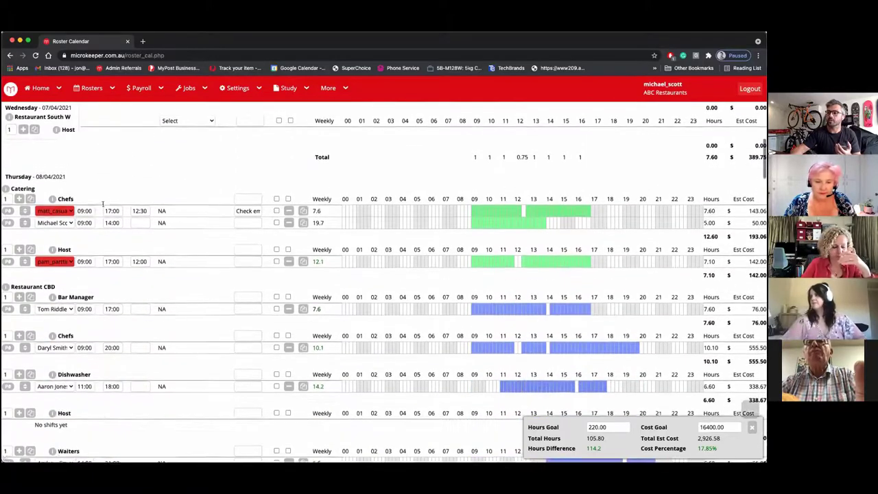
scroll(103, 208, up, 1)
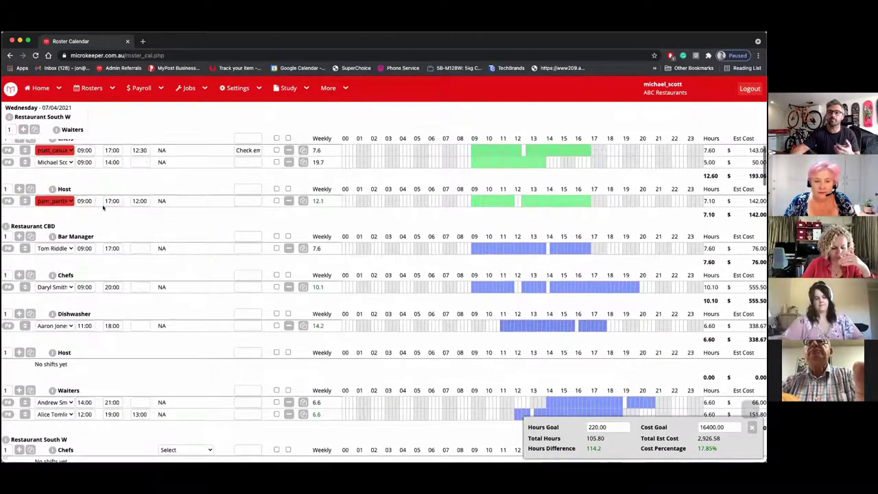
scroll(103, 208, down, 3)
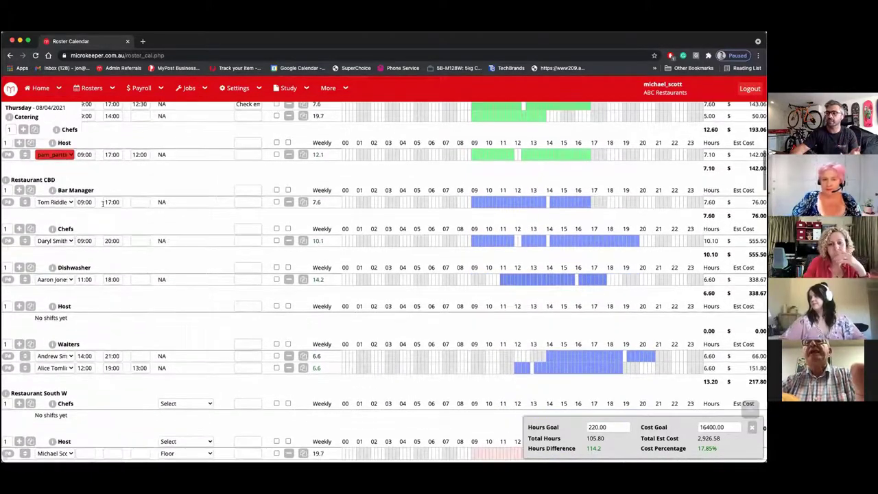
drag(13, 178, 75, 190)
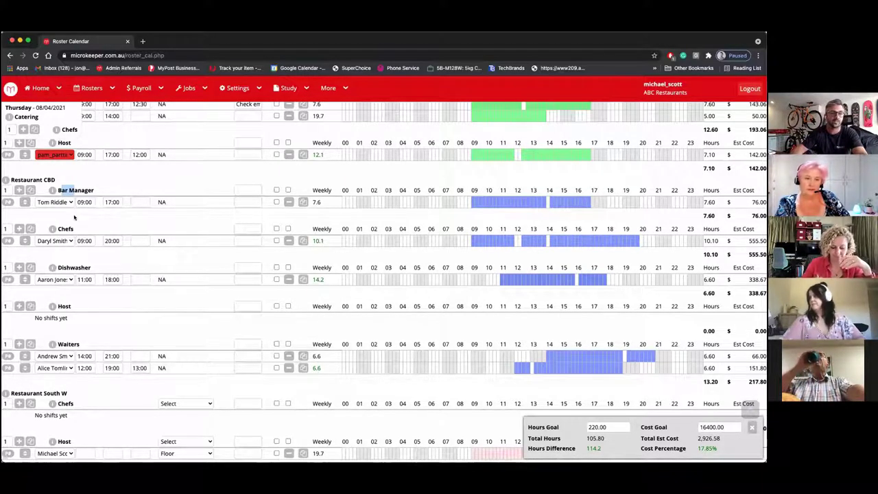
Check which employees can be assigned to Thursday's Chefs shift at Restaurant CBD, then return to the roster's header options.
click(69, 242)
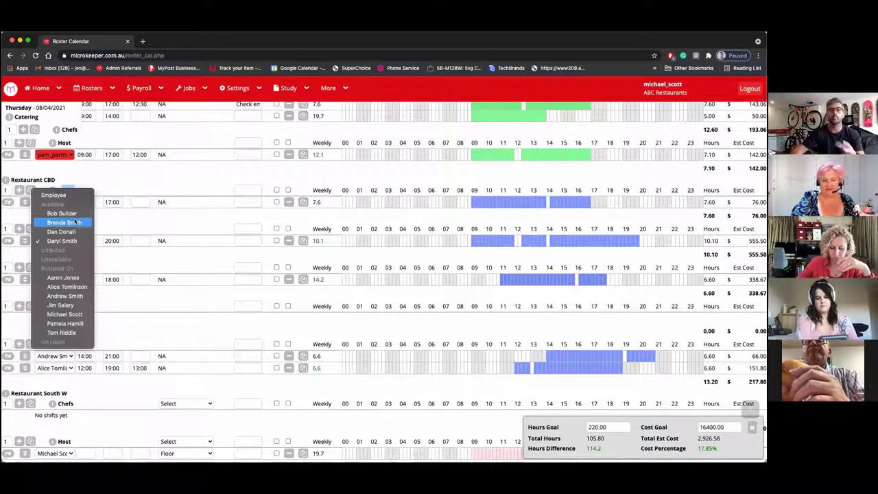
click(106, 193)
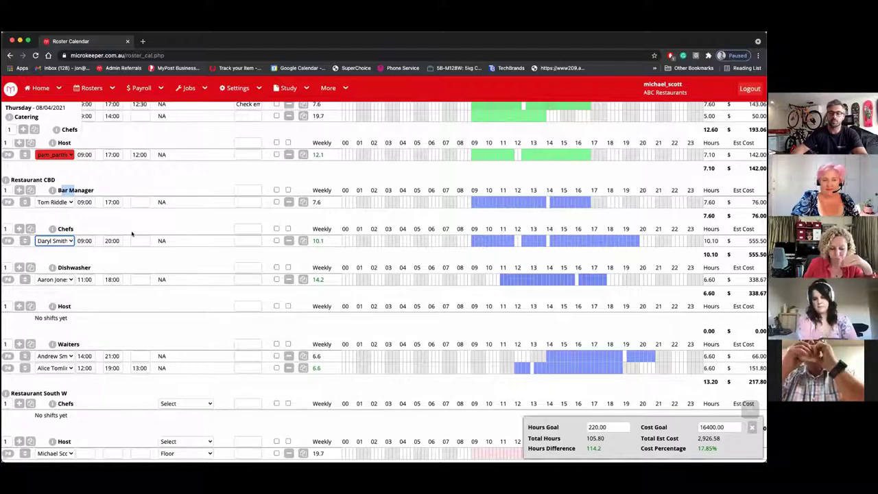
scroll(133, 234, up, 5)
scroll(133, 234, up, 8)
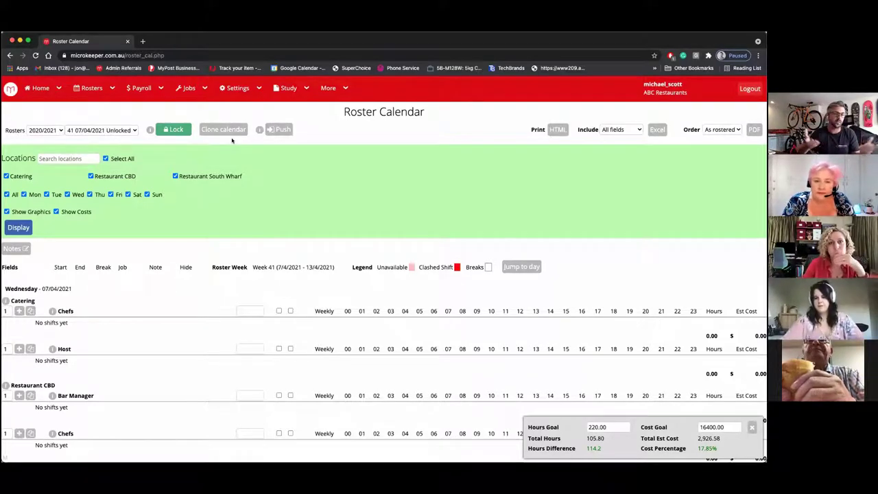
Open the Timesheet vs Roster page and search for week 32 of 2020/2021.
click(89, 89)
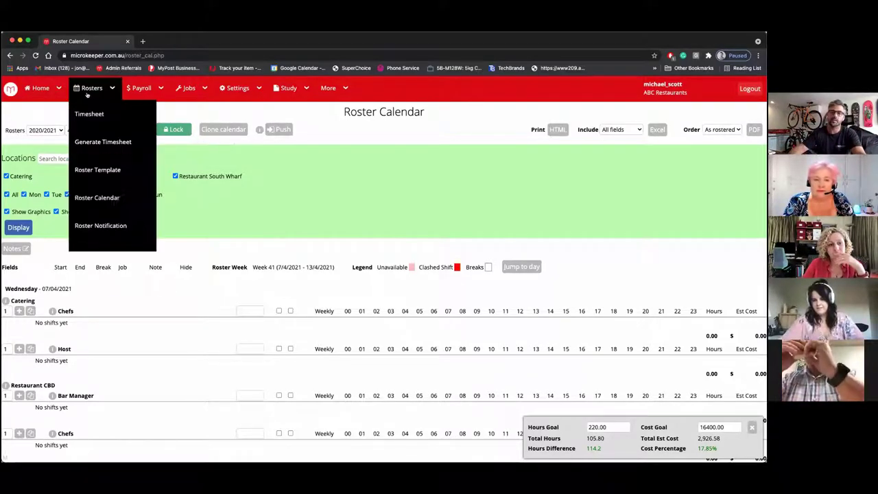
click(88, 114)
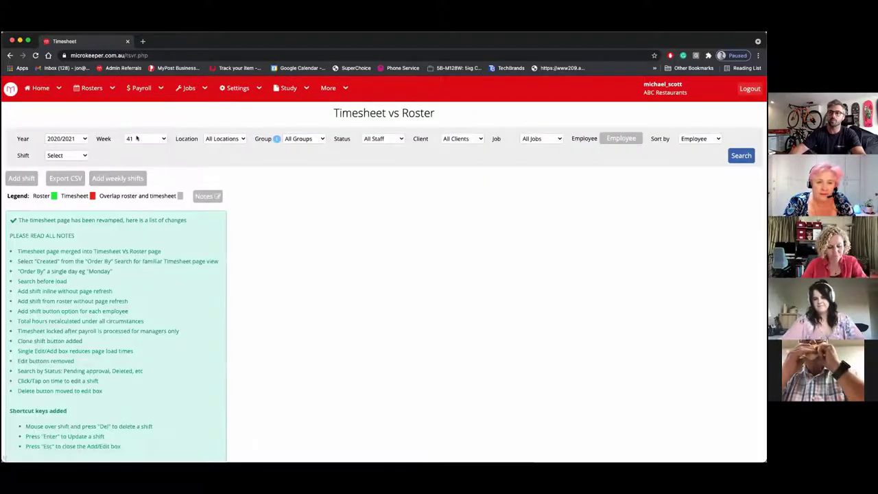
click(137, 138)
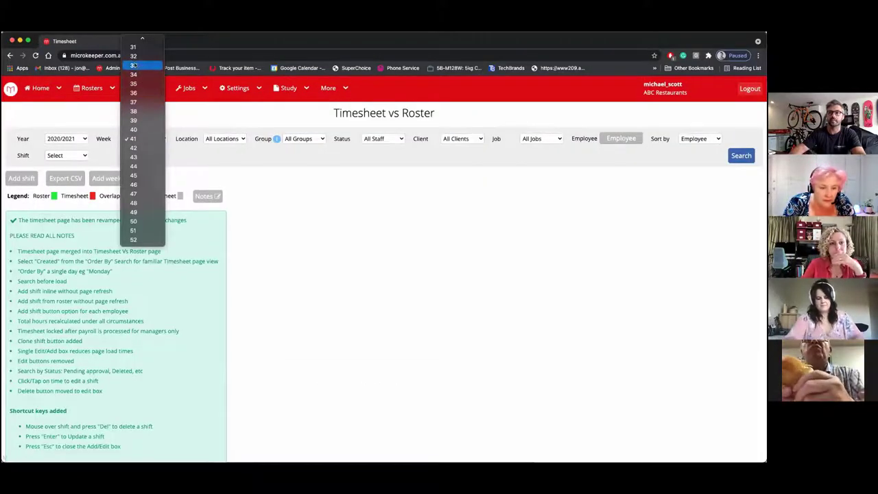
click(134, 56)
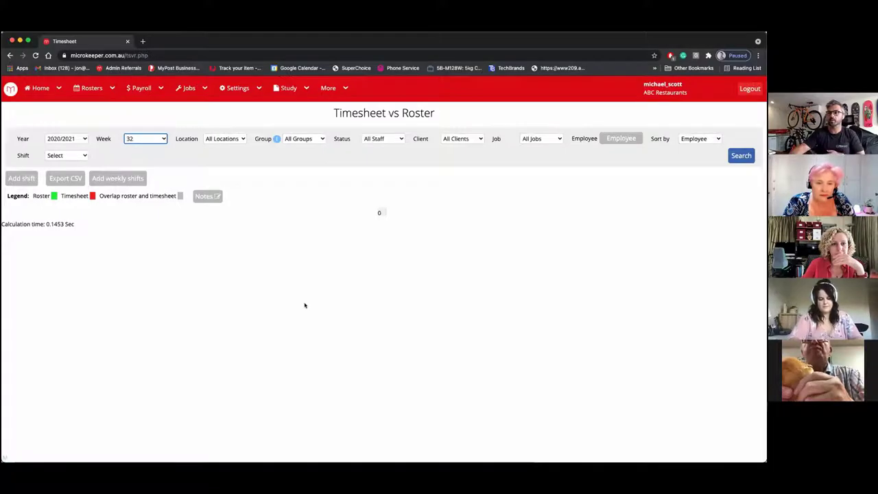
Compare the employees' rostered and timesheet hours, and view the update form of the 05/02 shift without editing it.
scroll(304, 305, down, 2)
scroll(304, 306, down, 5)
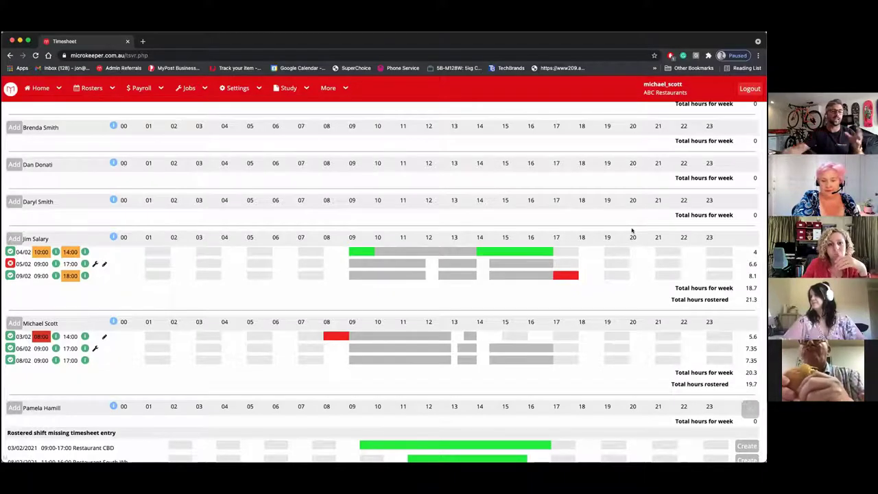
mouse_move(456, 259)
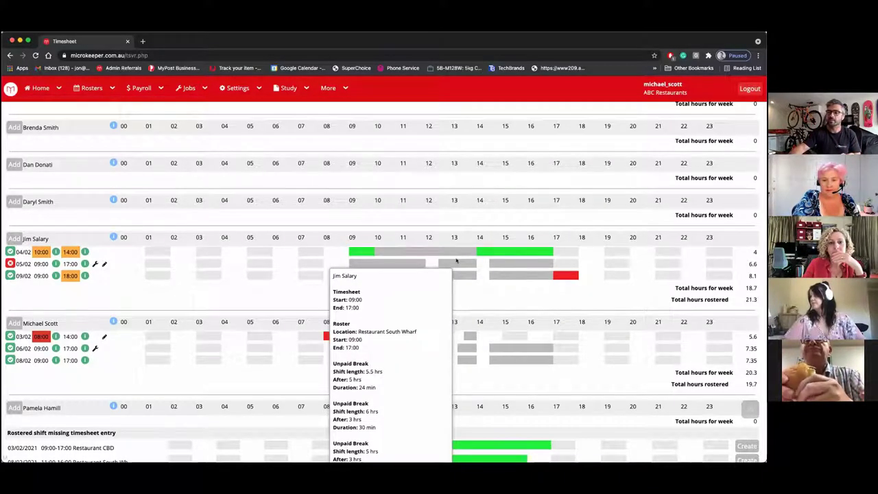
scroll(456, 260, down, 2)
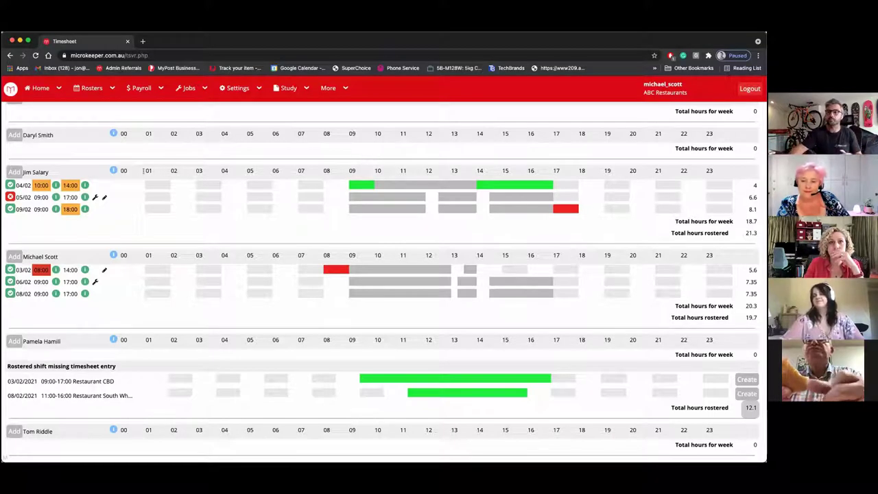
click(65, 196)
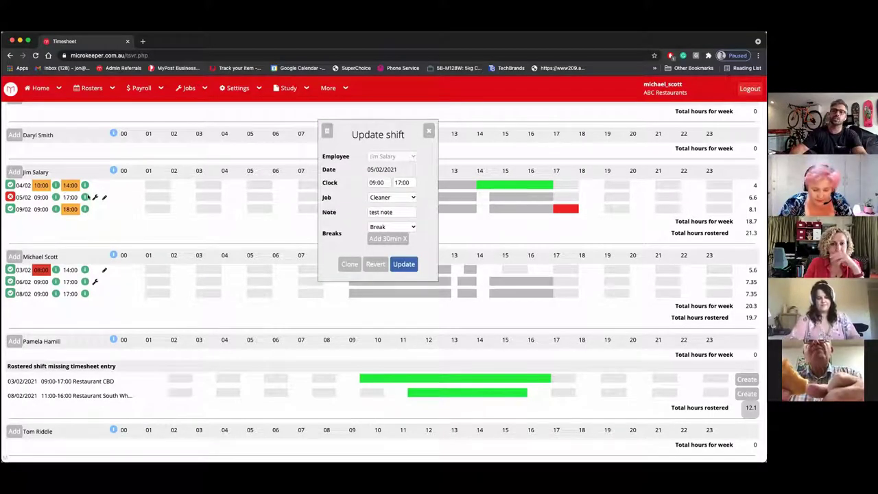
click(428, 132)
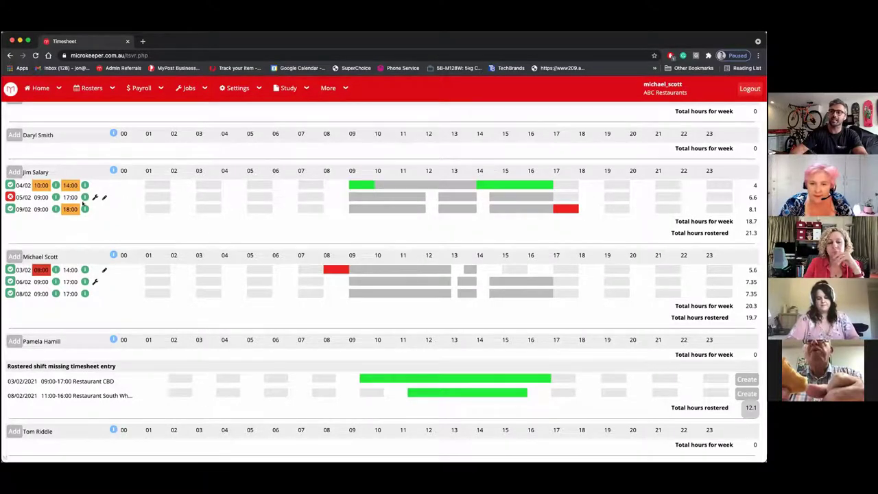
Check the approval statuses of the 04/02 and 05/02 shifts along with their entry source, modification, job and note indicators.
mouse_move(75, 191)
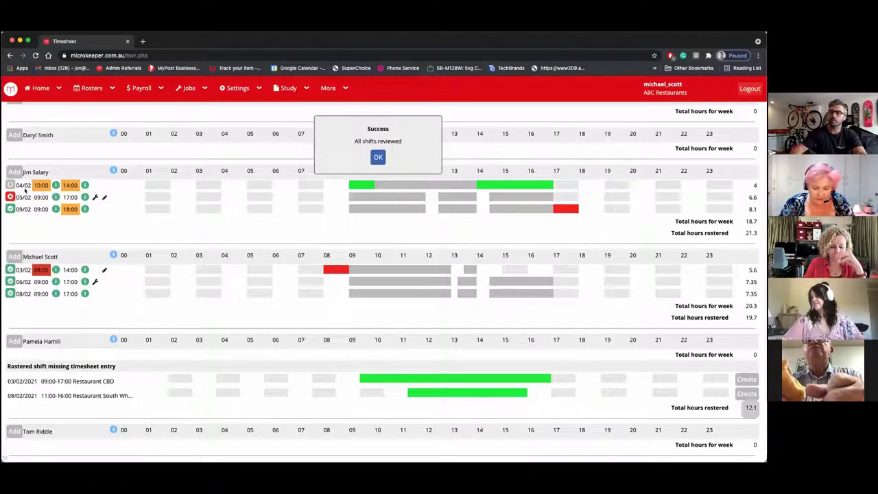
click(378, 157)
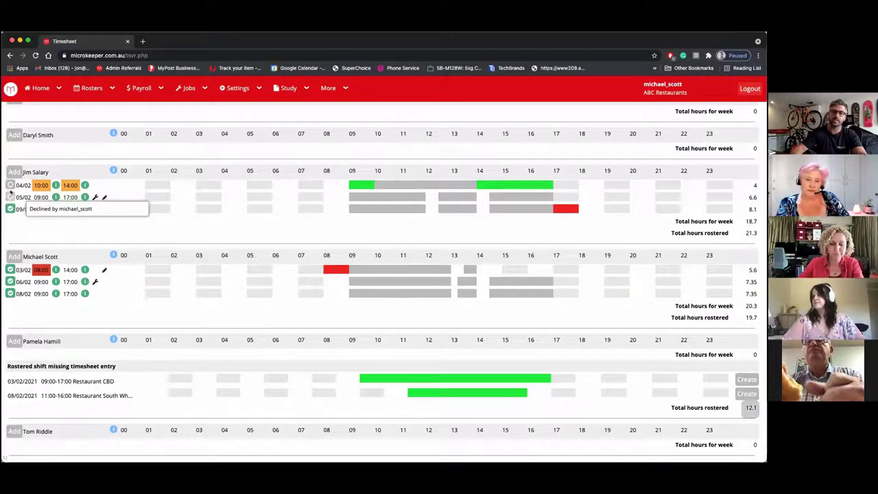
mouse_move(56, 199)
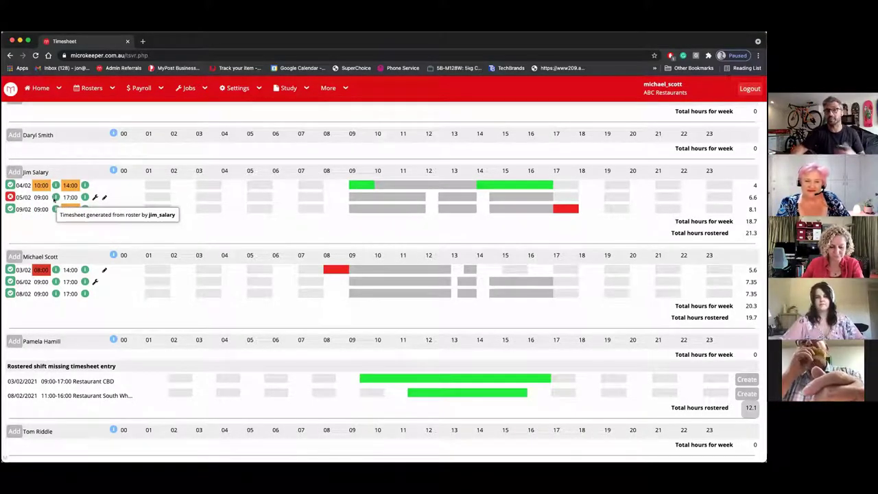
mouse_move(12, 194)
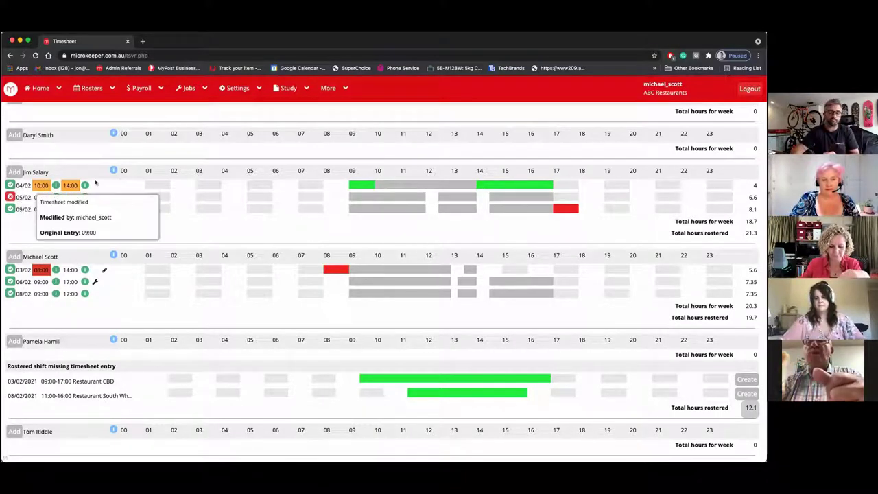
scroll(95, 181, up, 2)
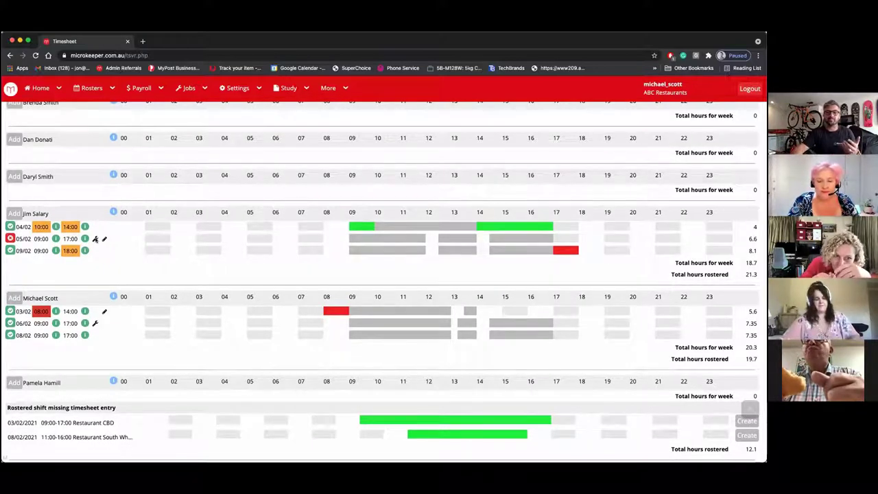
mouse_move(95, 238)
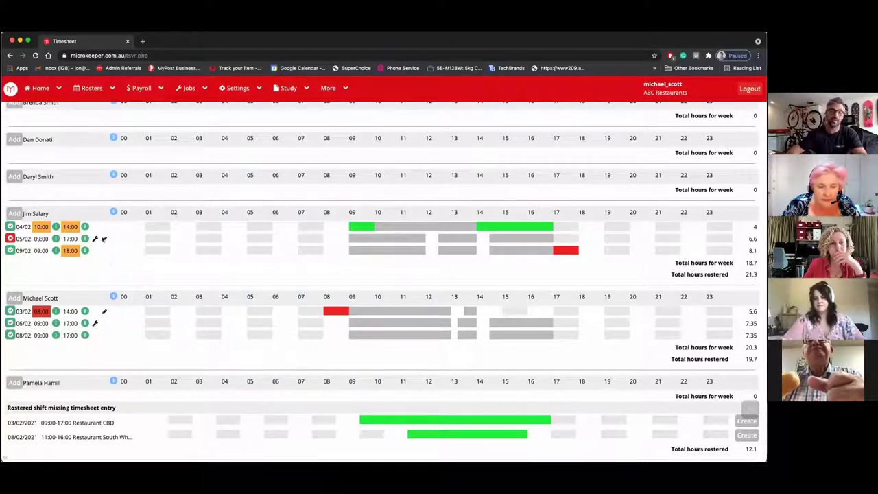
mouse_move(122, 229)
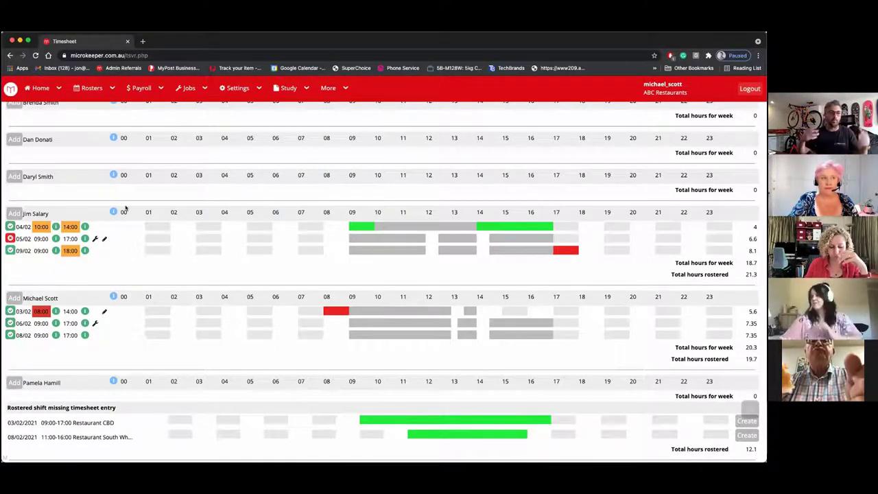
Open the Payruns page and bring up the form for a new payrun.
click(89, 89)
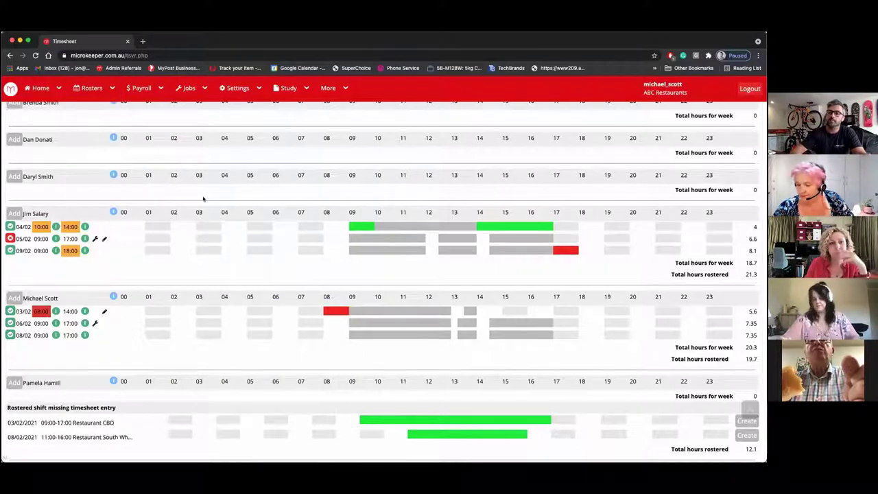
click(141, 89)
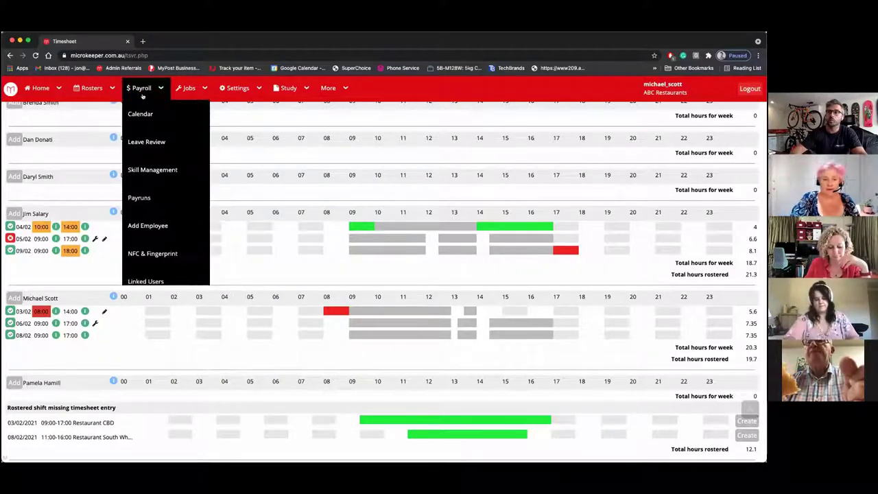
click(153, 197)
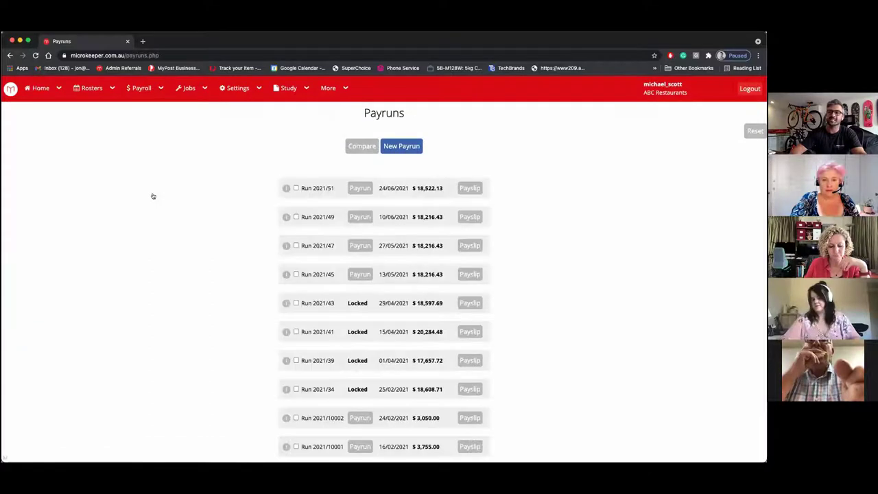
click(412, 148)
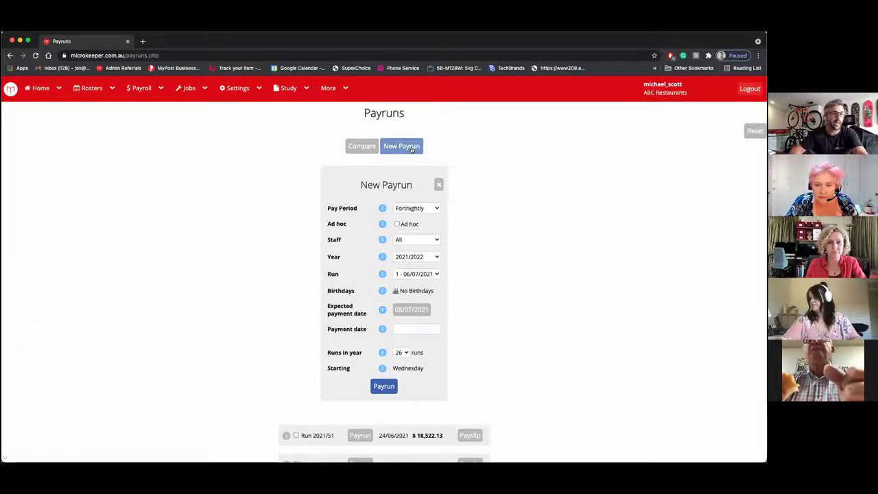
Dismiss the new payrun form without creating one, and open the payslips of run 2021/51.
click(438, 183)
drag(304, 188, 463, 187)
click(464, 187)
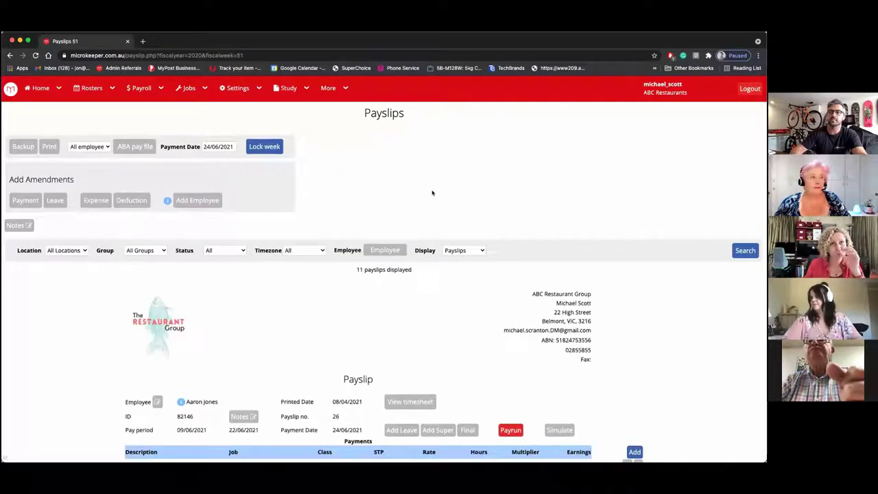
scroll(432, 191, down, 2)
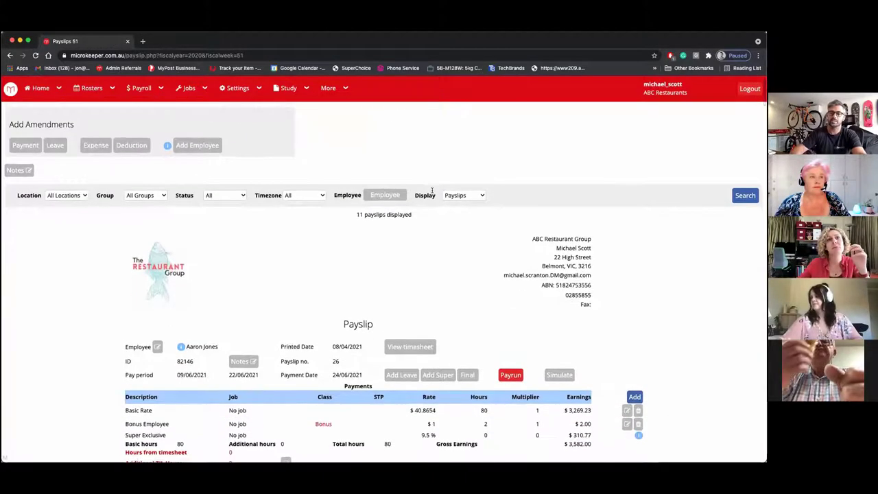
scroll(432, 192, down, 1)
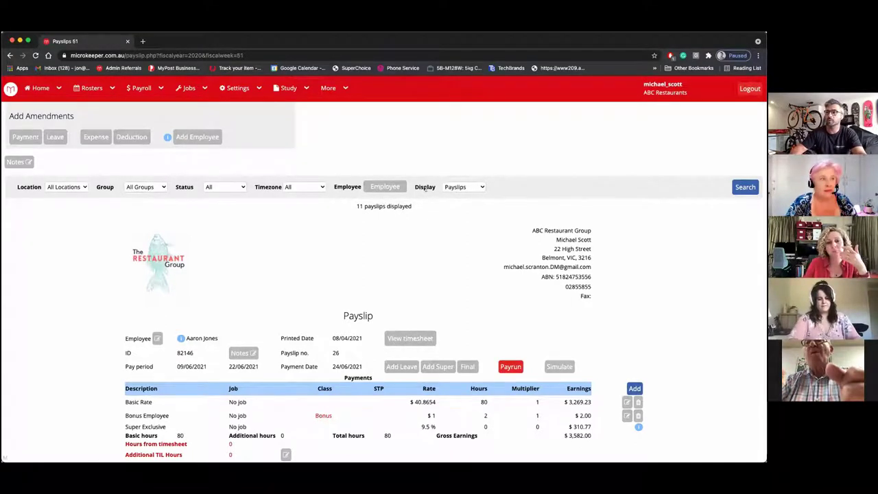
Display the payslips as the Alpha payroll heat map and check the warning flags raised against the employees.
click(447, 187)
click(447, 195)
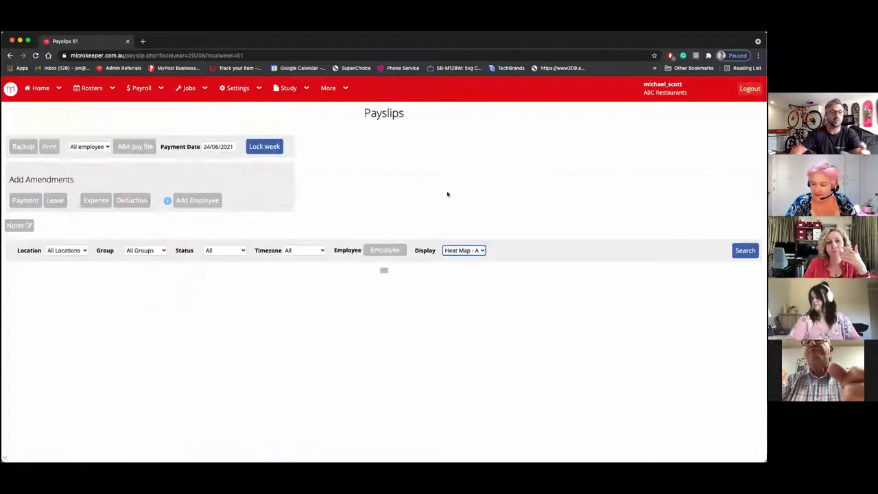
scroll(447, 194, down, 3)
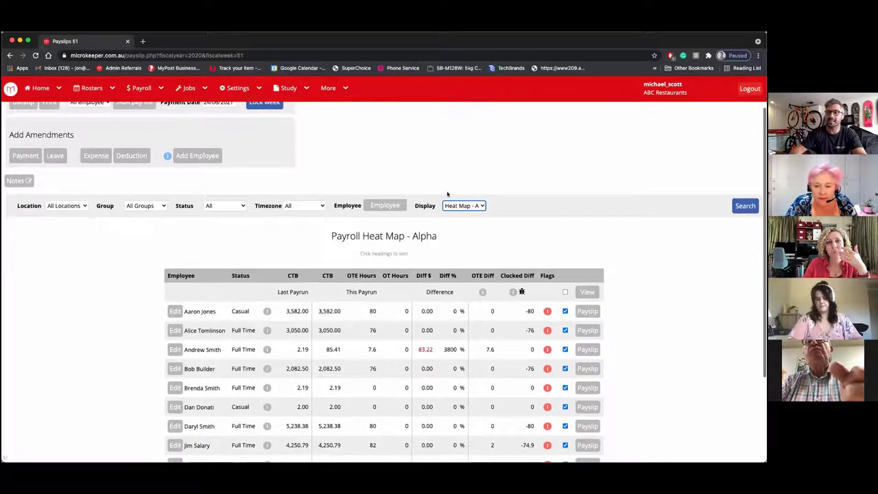
scroll(447, 194, down, 1)
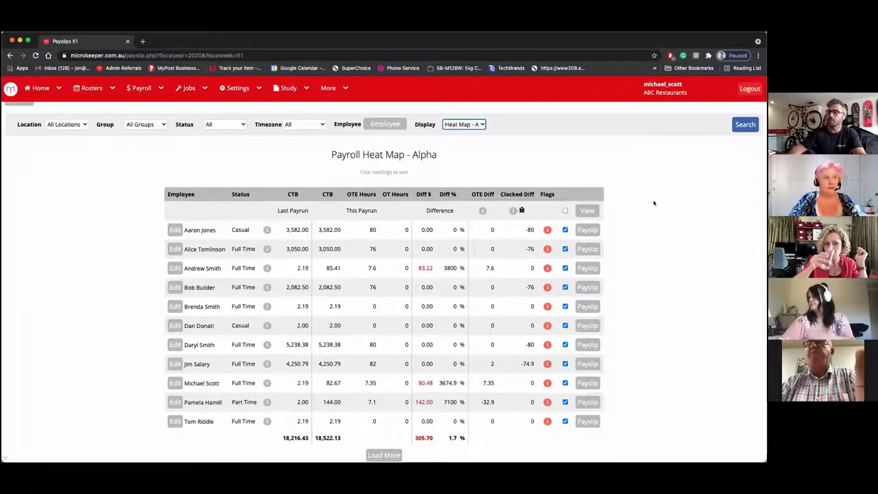
mouse_move(546, 246)
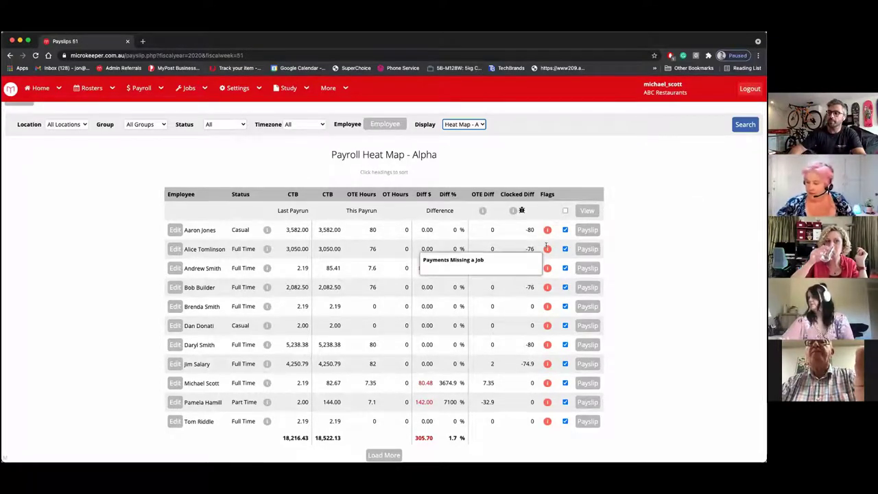
mouse_move(547, 264)
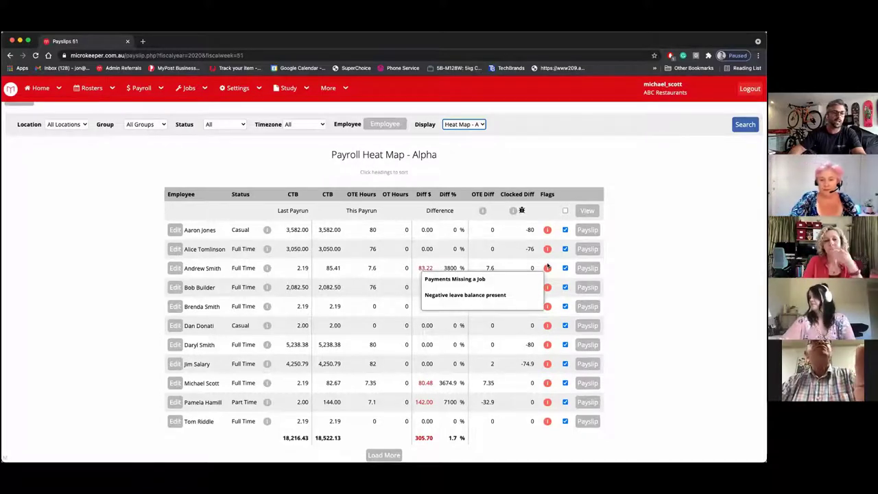
Open the payslips of the employees ticked in the heat map and update the first payslip's Basic Rate hours to 76.
click(582, 210)
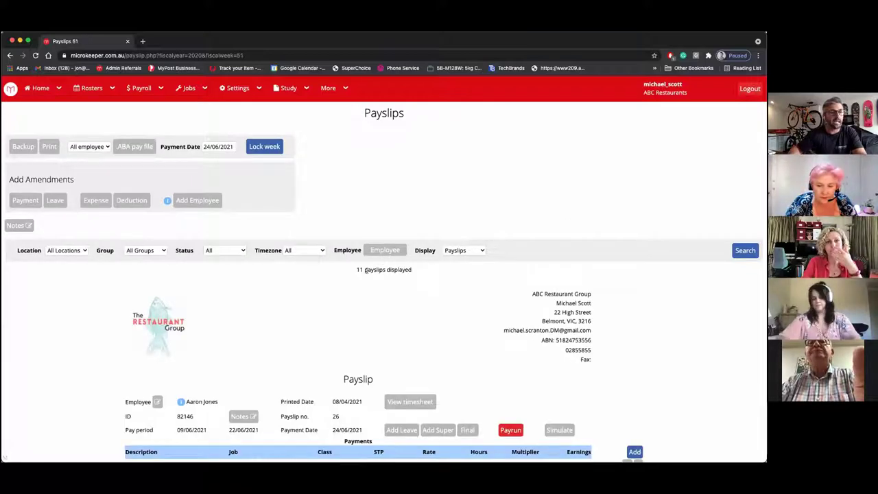
scroll(365, 269, down, 4)
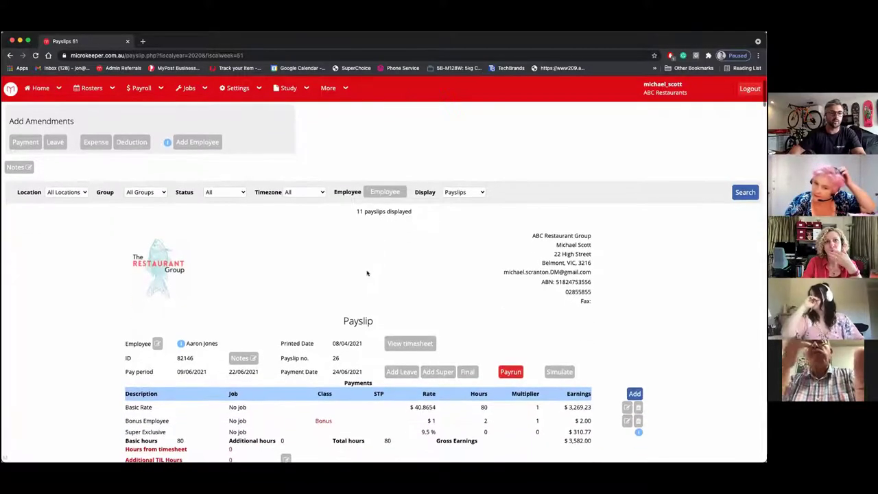
scroll(367, 273, down, 3)
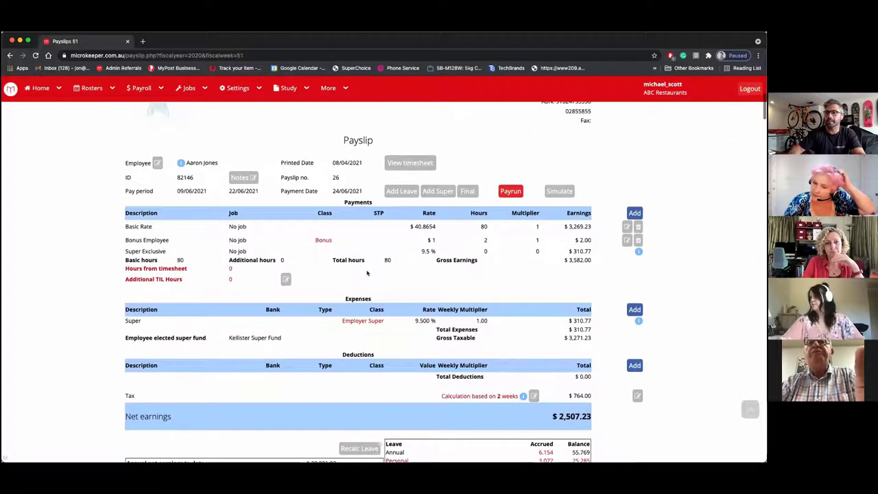
click(626, 226)
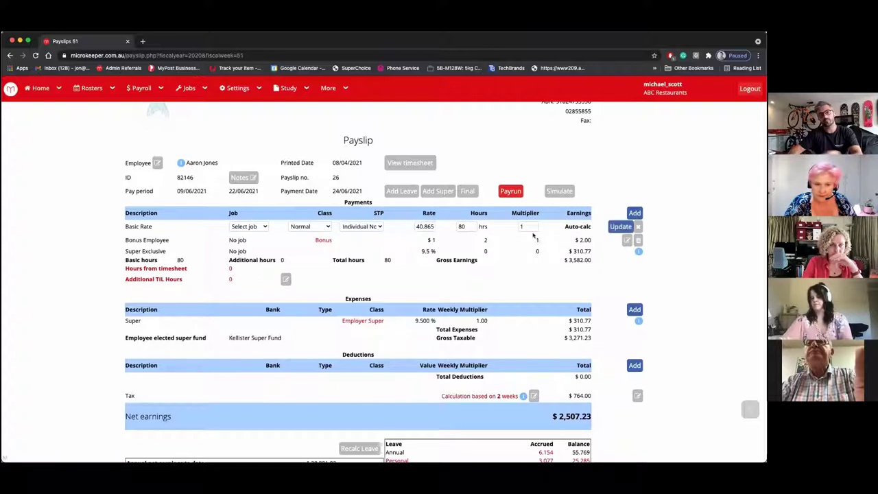
double_click(462, 226)
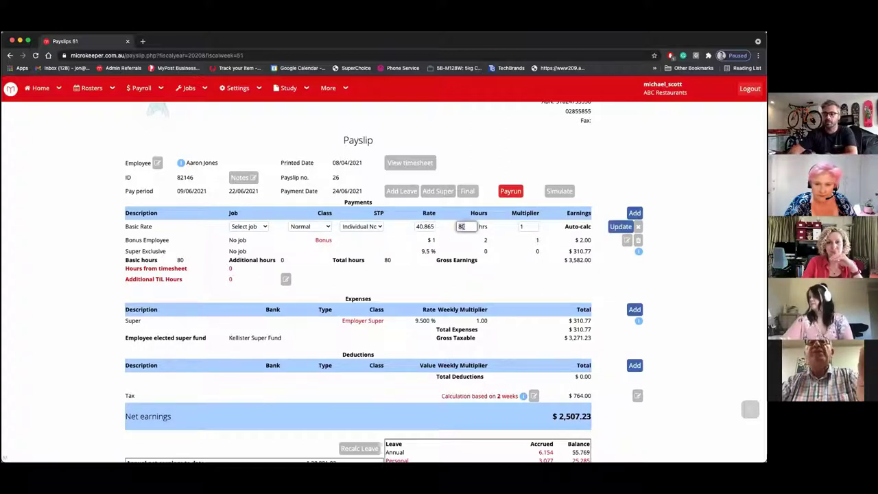
text(76)
click(620, 227)
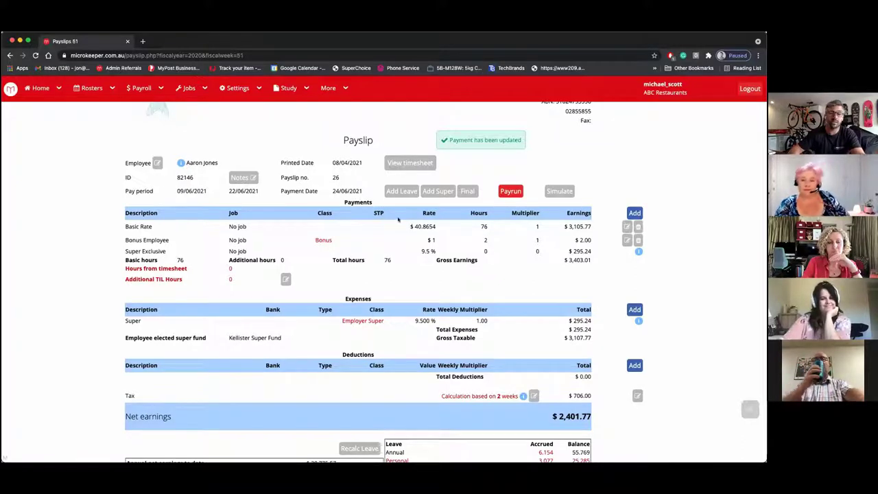
View the first payslip's leave type options and its final-pay termination form, and close both without applying anything.
click(409, 193)
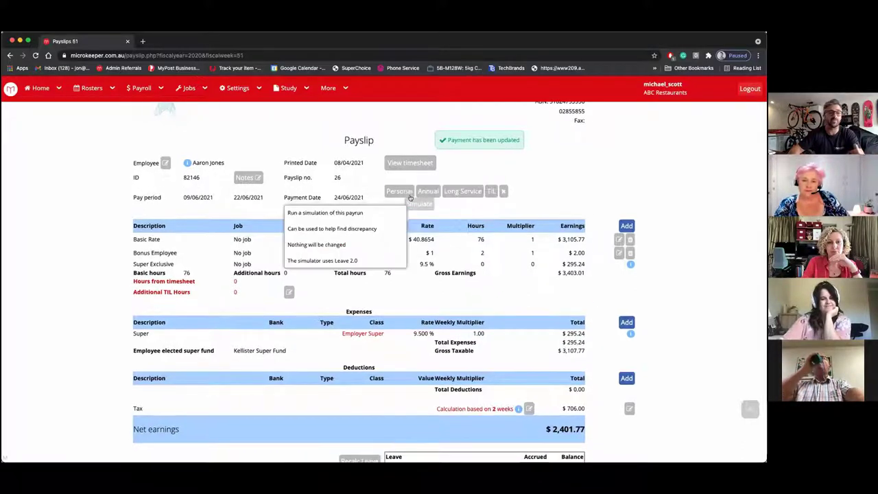
click(455, 194)
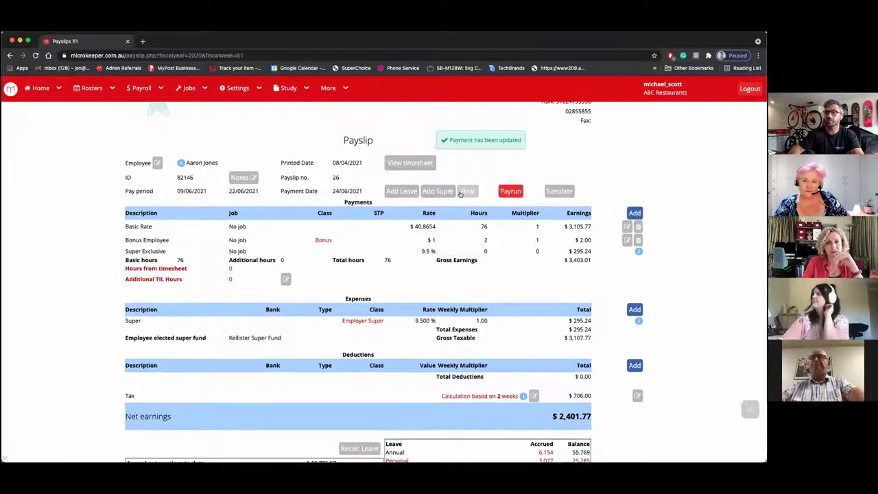
click(461, 193)
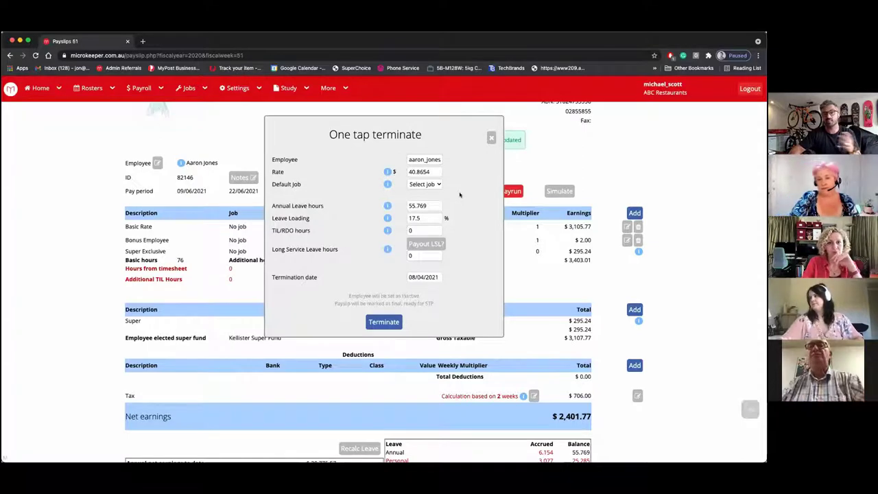
click(491, 138)
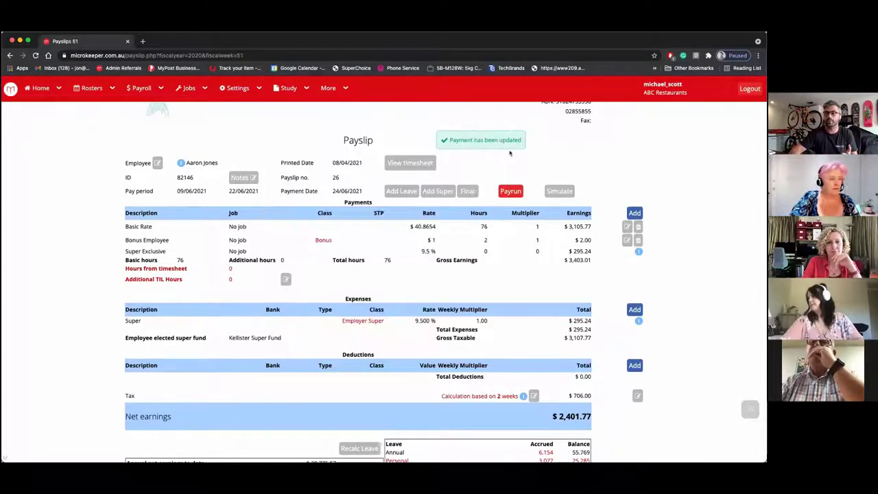
Look through the STP categories available for an added payment on the first payslip, and close the form without inserting anything.
click(635, 214)
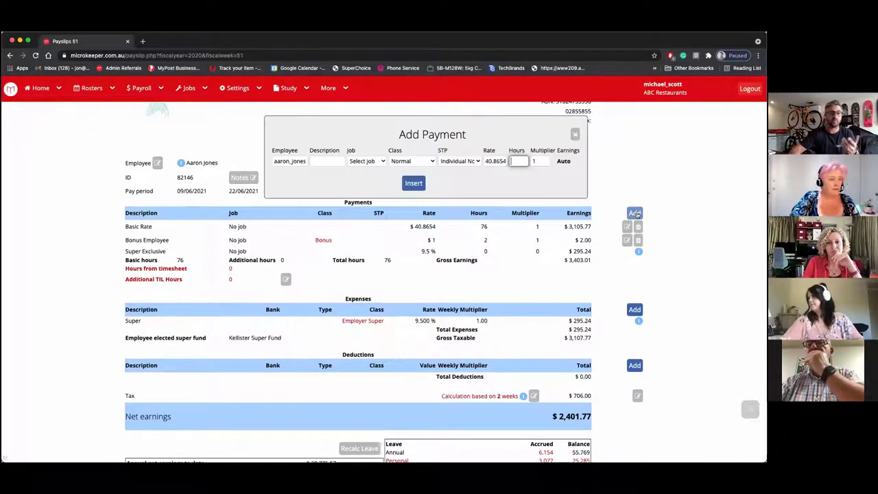
click(469, 162)
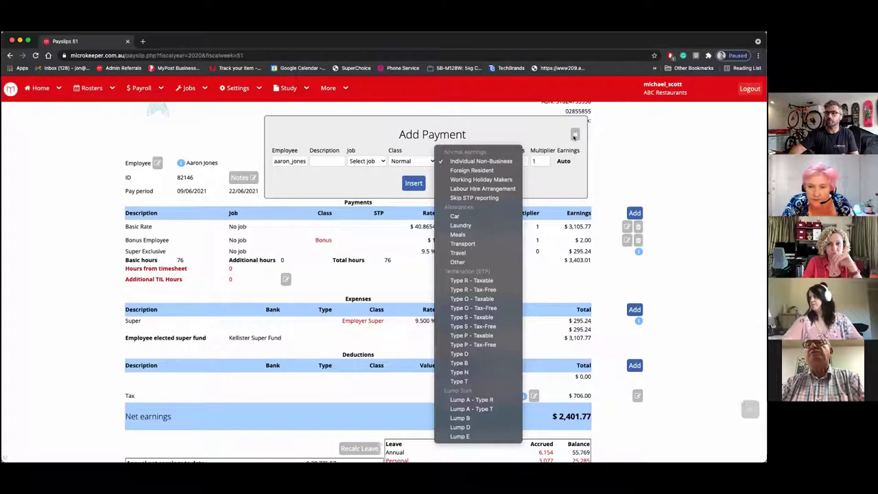
click(575, 137)
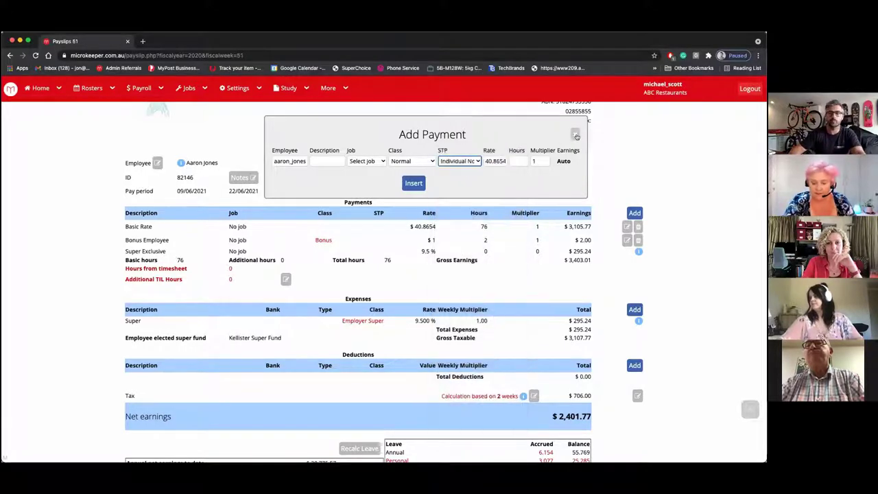
click(575, 138)
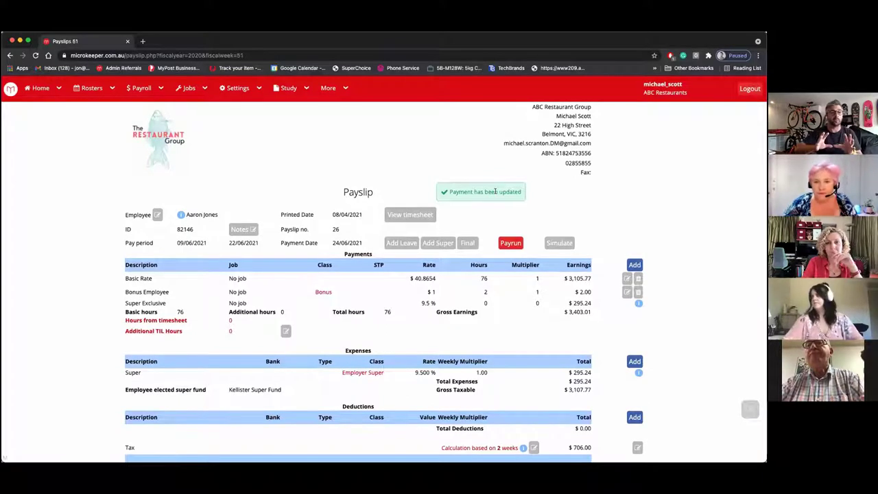
Lock the week for the payrun and open its Single Touch Payroll ATO lodgement page.
scroll(495, 191, up, 5)
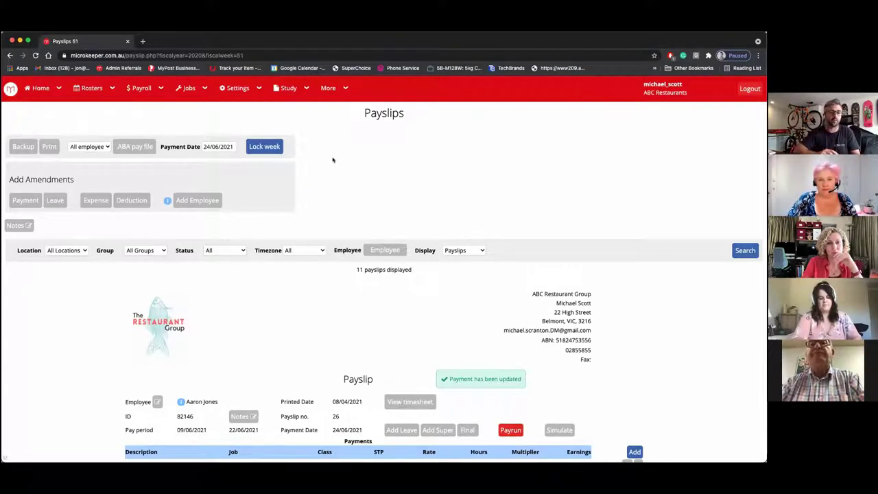
click(275, 148)
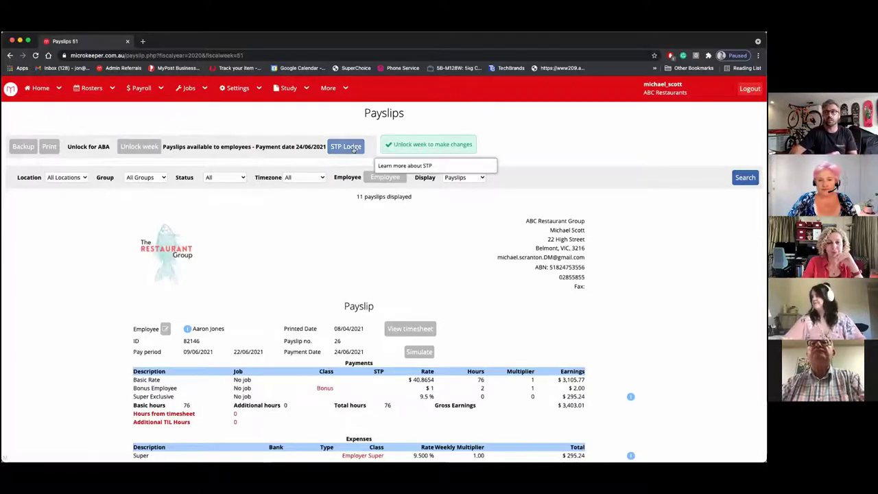
click(353, 148)
scroll(352, 154, down, 1)
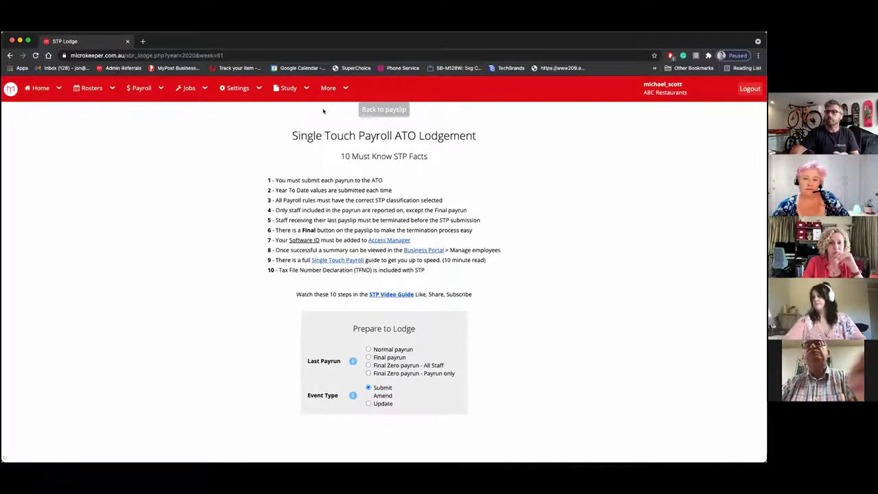
Open the Reports page and generate the MYOB Payroll Invoice report for run 2020/51 in HTML format.
mouse_move(295, 94)
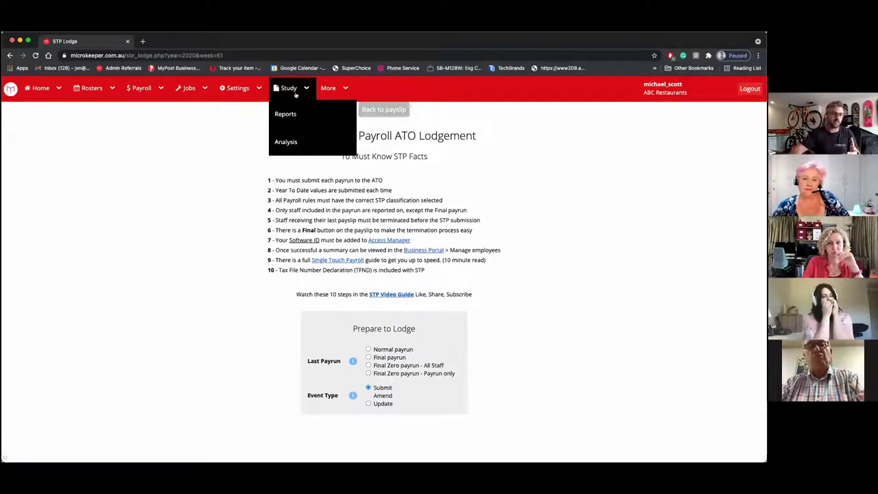
click(293, 111)
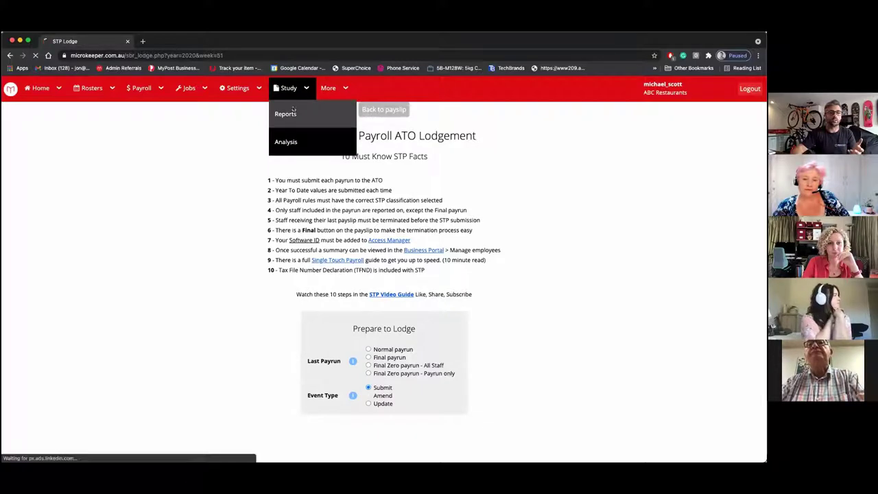
scroll(293, 124, down, 3)
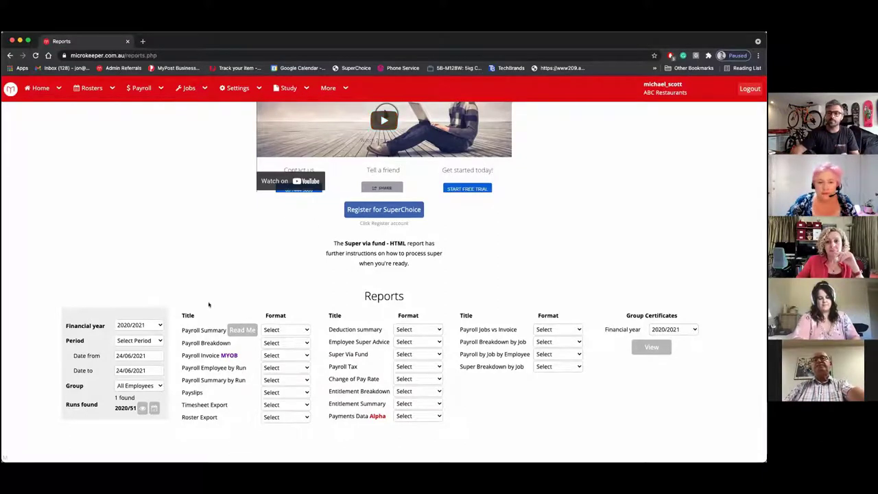
click(268, 355)
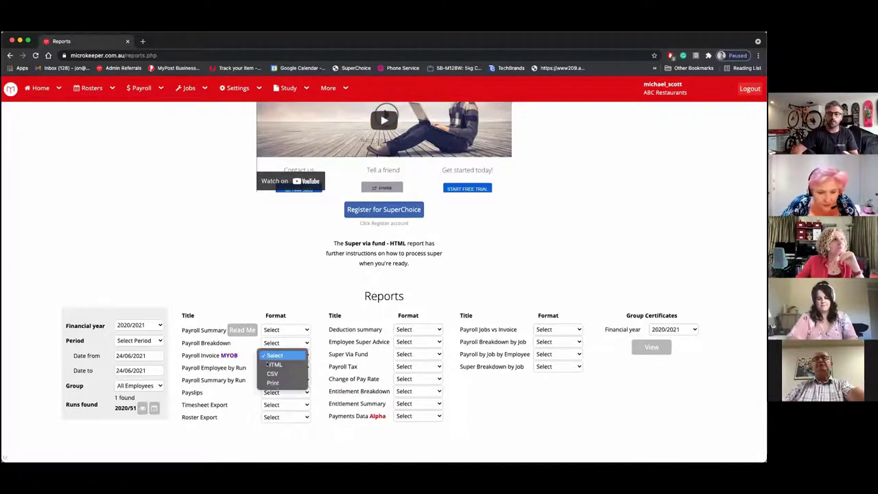
click(272, 364)
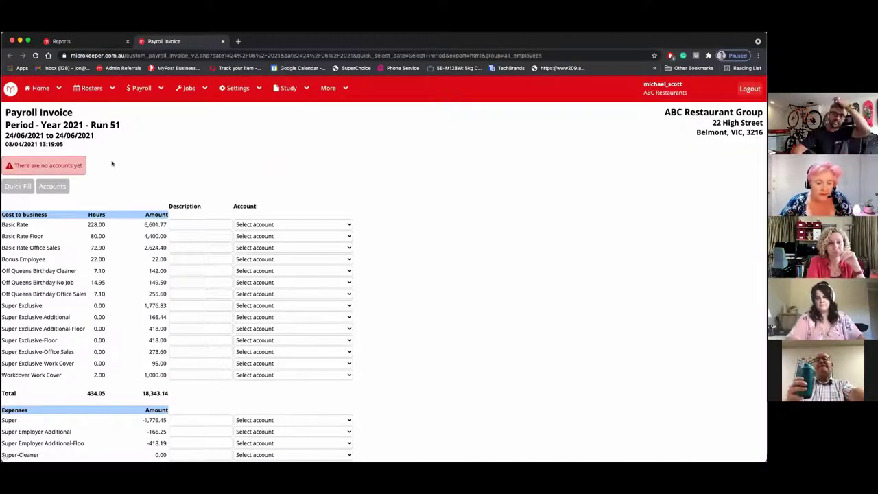
Review the payroll invoice's cost, expense and tax lines and their account selectors, and close the report to return to Reports.
click(260, 226)
click(261, 218)
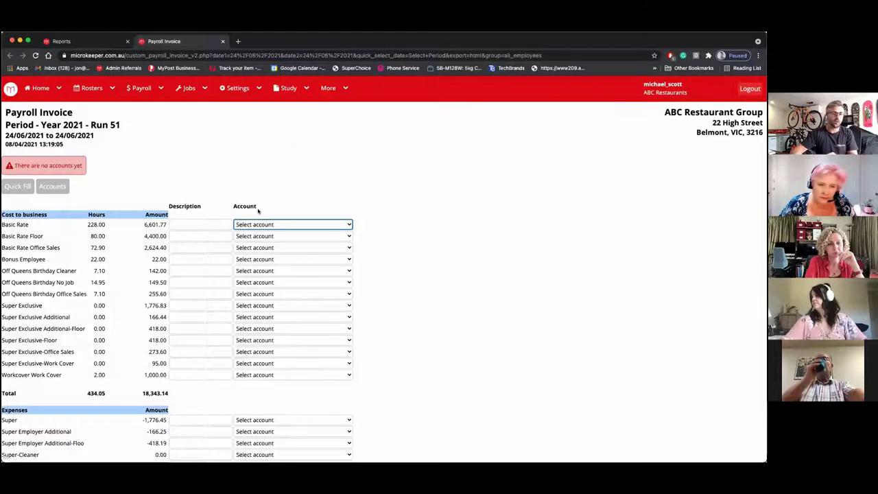
scroll(260, 212, down, 3)
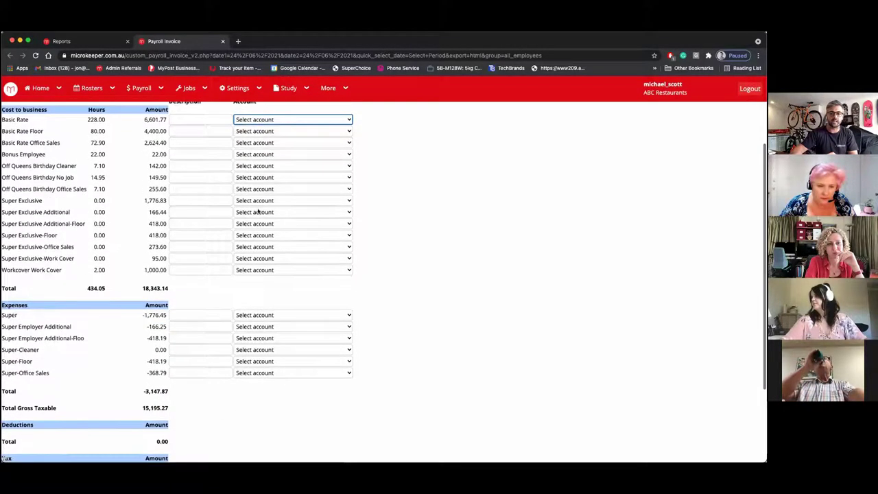
scroll(258, 212, down, 2)
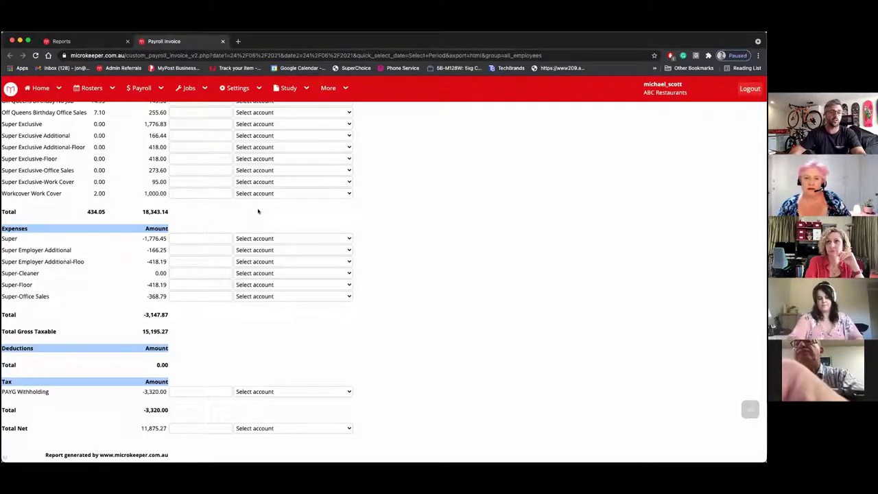
scroll(258, 211, up, 2)
scroll(258, 211, up, 3)
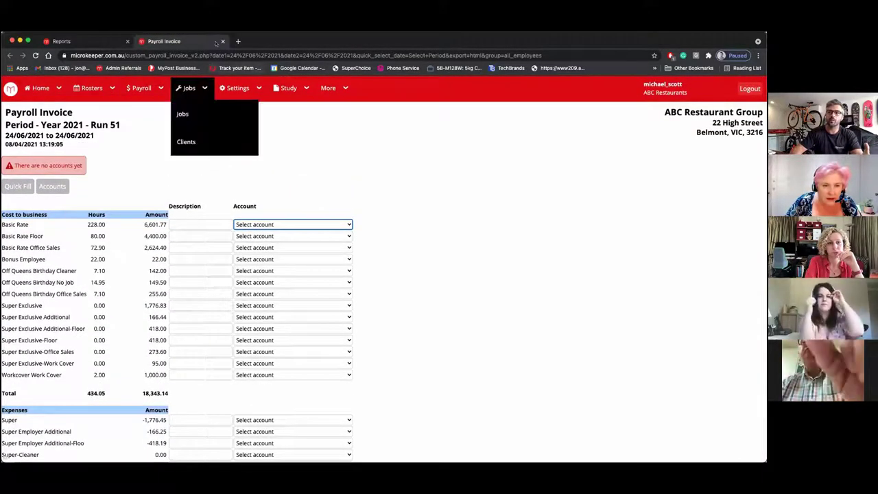
click(222, 42)
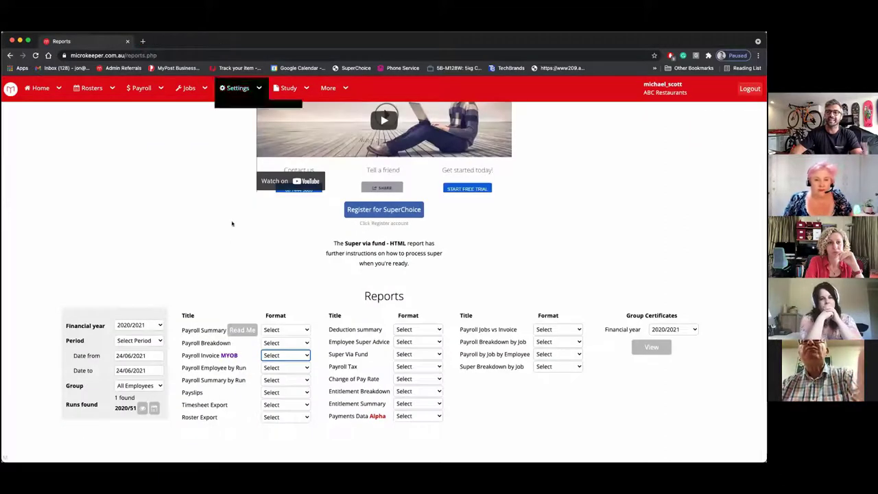
Set the report period to July and generate the Super Via Fund report in HTML format.
click(143, 339)
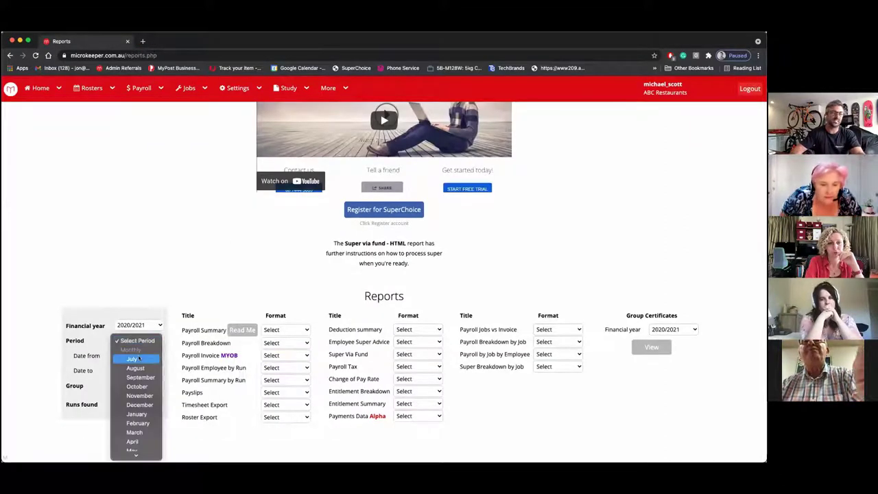
click(139, 357)
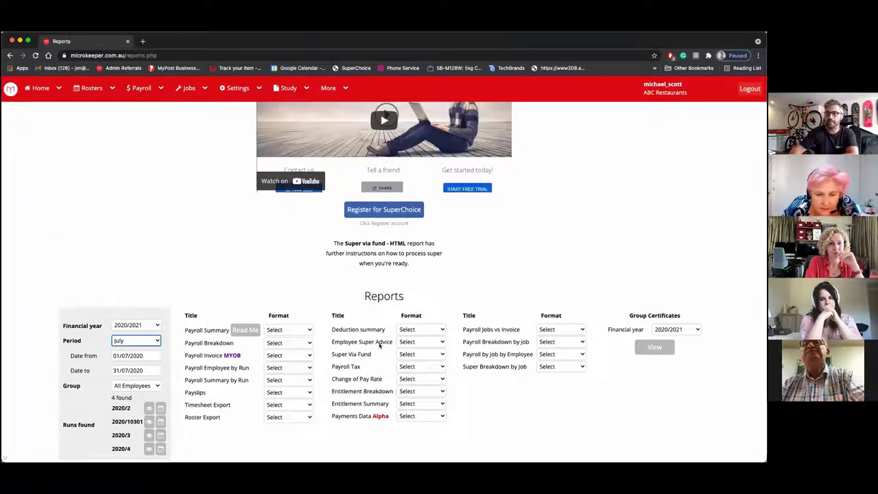
click(403, 354)
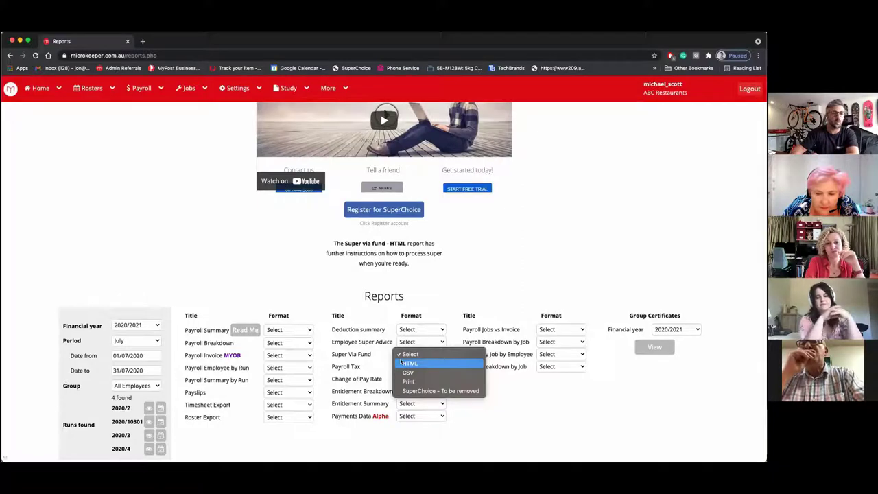
click(401, 361)
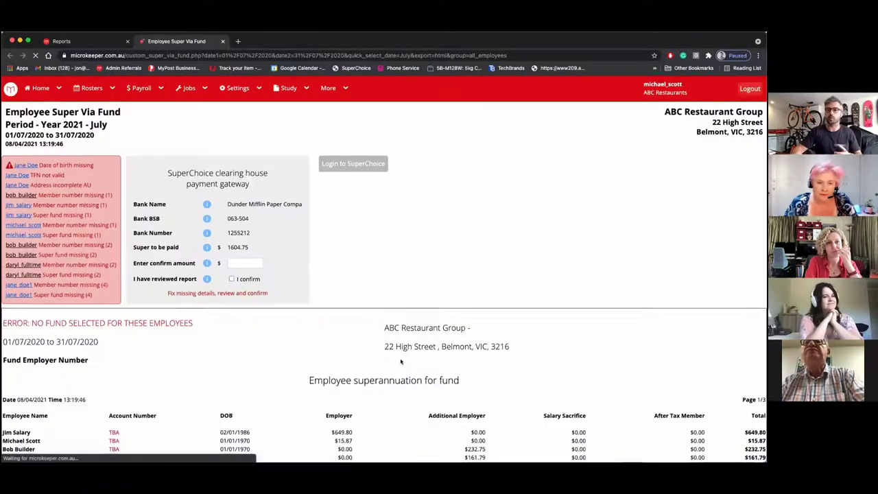
Review the super report's missing employee details, super to be paid, per-fund contributions and the totals for all funds.
scroll(401, 361, down, 1)
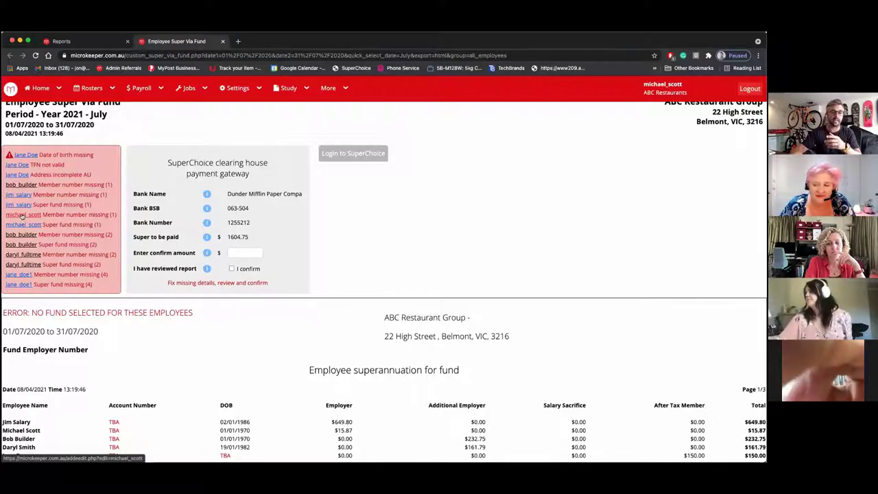
double_click(237, 236)
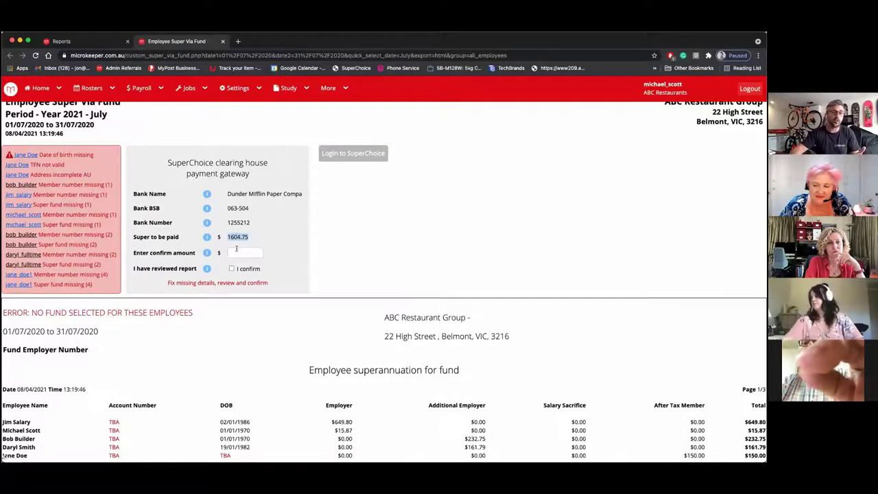
scroll(236, 248, down, 5)
scroll(238, 247, down, 7)
scroll(242, 252, down, 1)
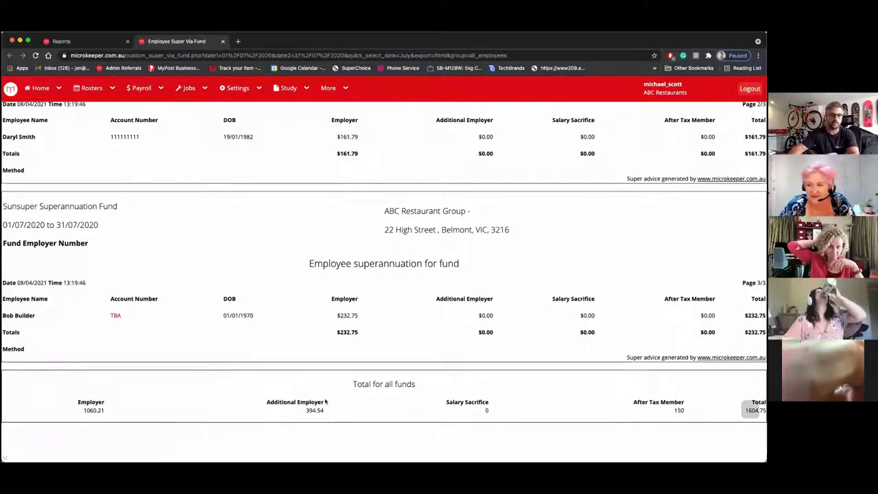
scroll(325, 402, up, 3)
scroll(325, 402, up, 10)
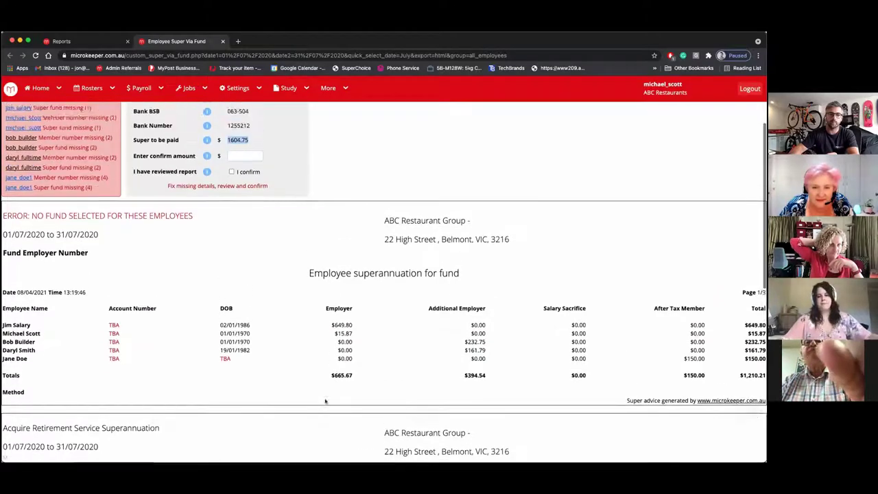
scroll(290, 262, up, 1)
Examine the SuperChoice payment gateway's confirm amount, review notice and bank details, and close the super report.
click(239, 234)
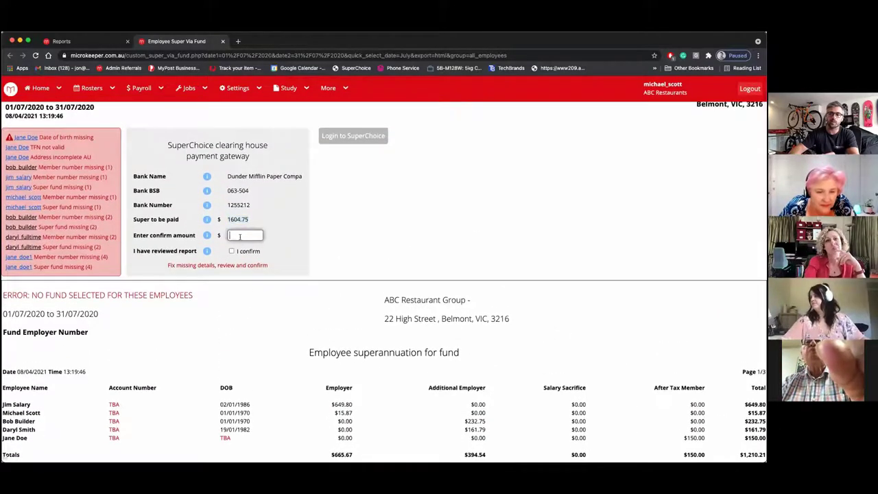
click(194, 265)
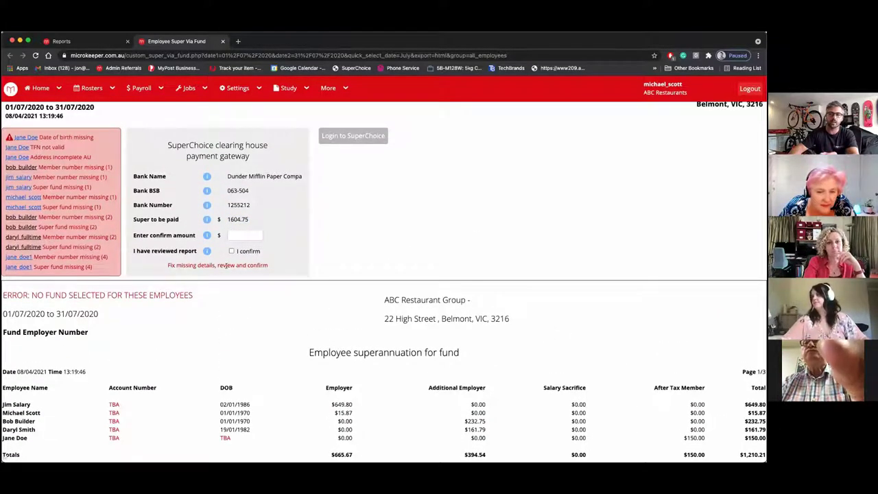
drag(234, 268, 235, 267)
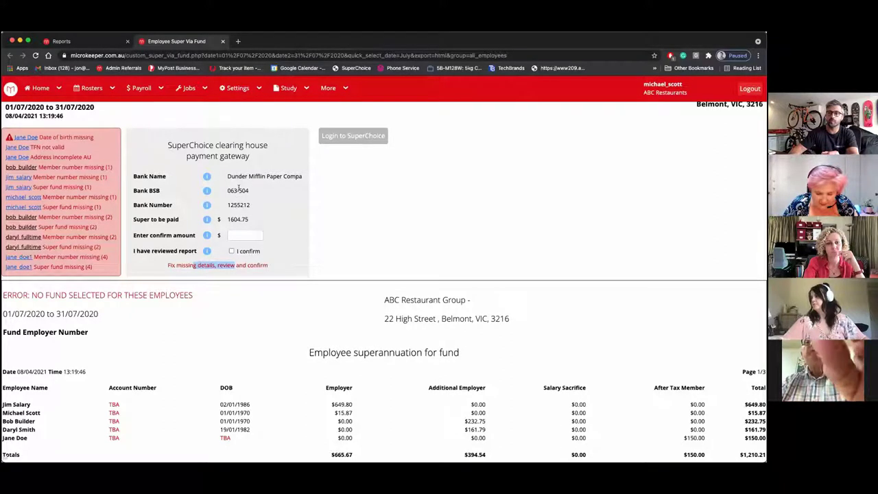
click(240, 185)
double_click(237, 176)
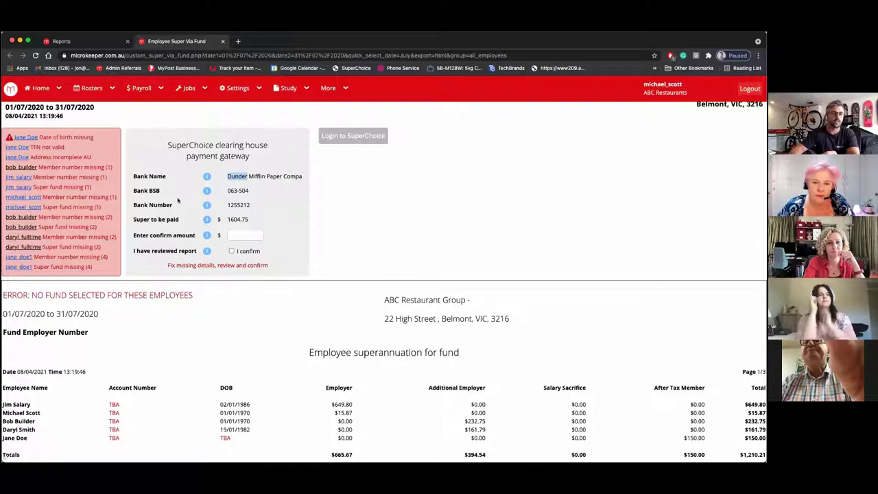
click(222, 43)
Look through the report filters, the available employee groups and the Payroll Summary formats, leaving the selections as they are.
scroll(118, 175, down, 2)
scroll(118, 174, down, 1)
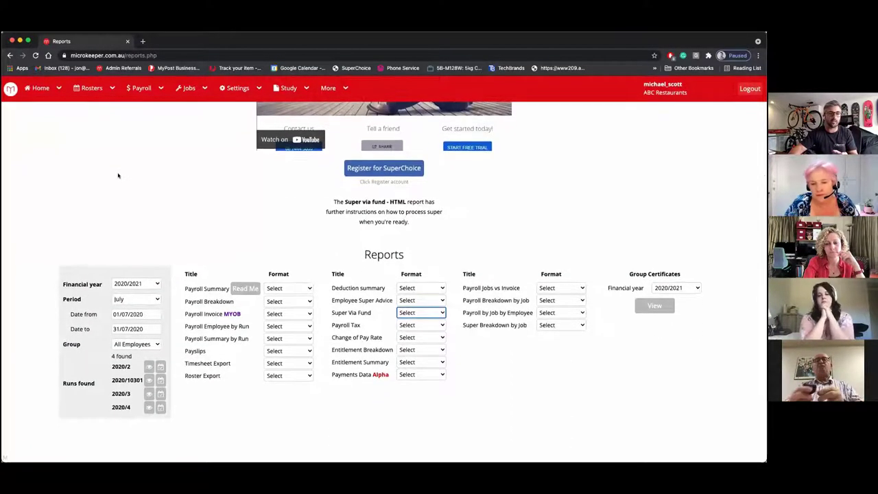
scroll(118, 175, up, 1)
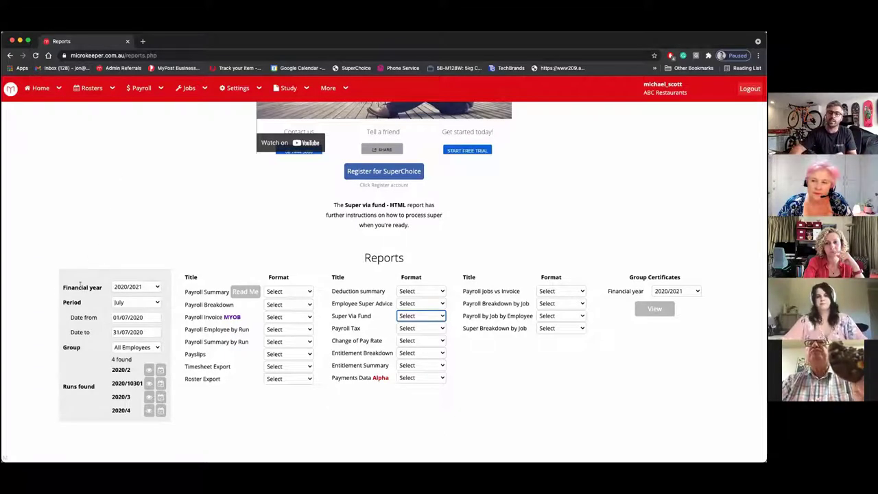
drag(82, 349, 77, 242)
click(78, 242)
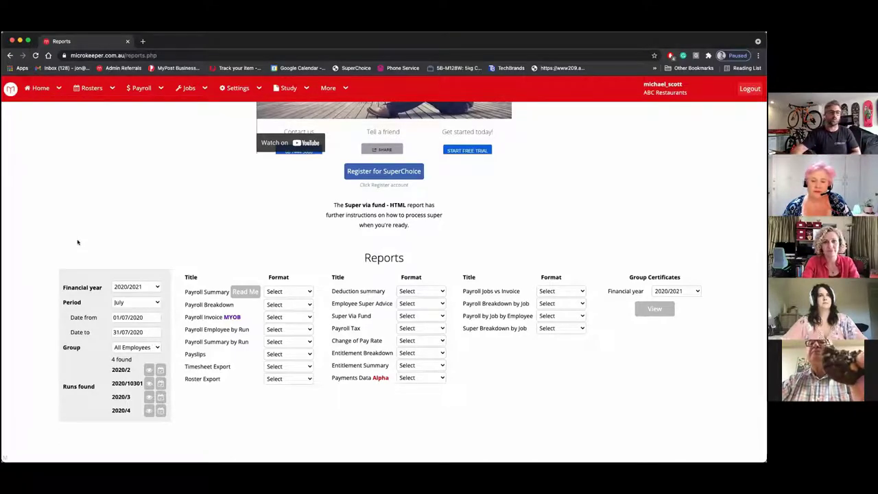
click(131, 348)
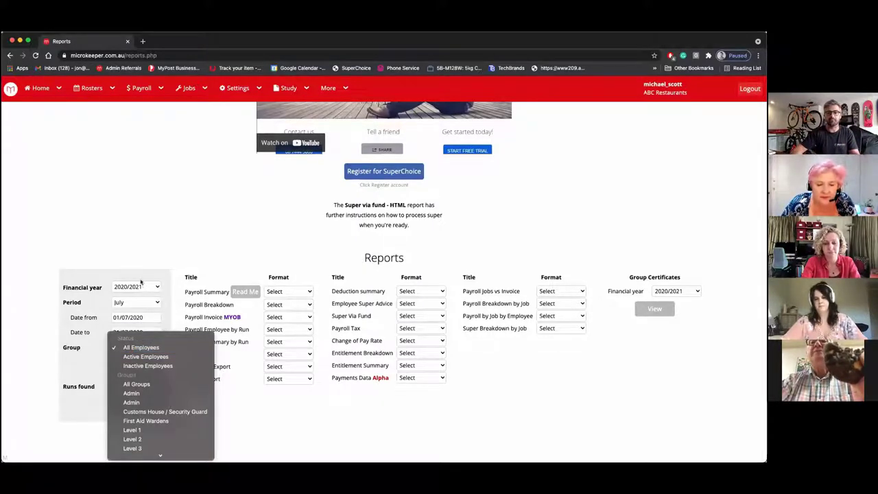
click(183, 237)
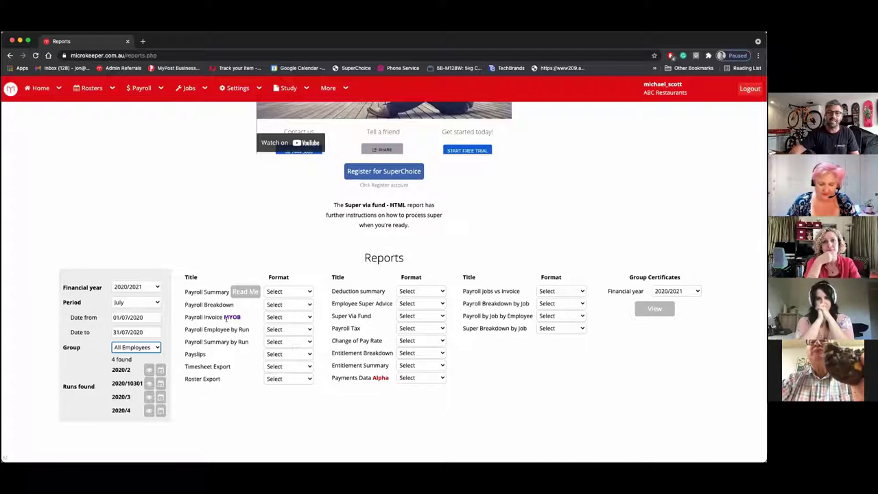
click(288, 291)
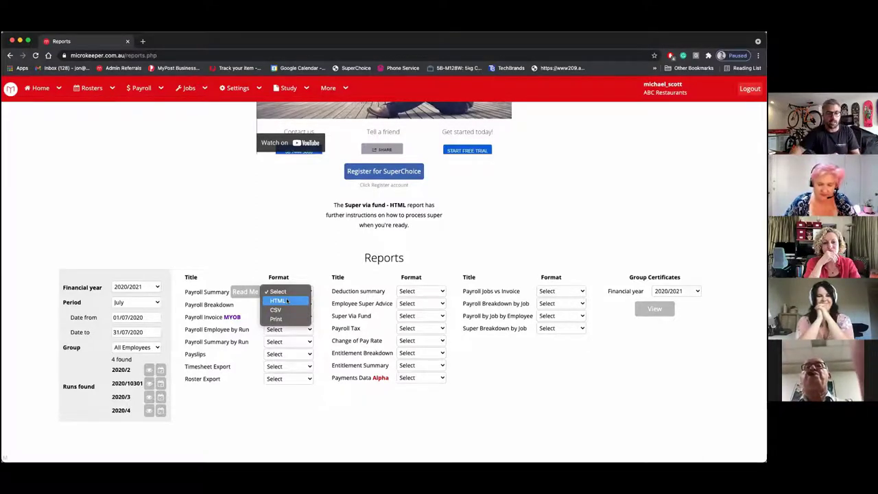
click(259, 259)
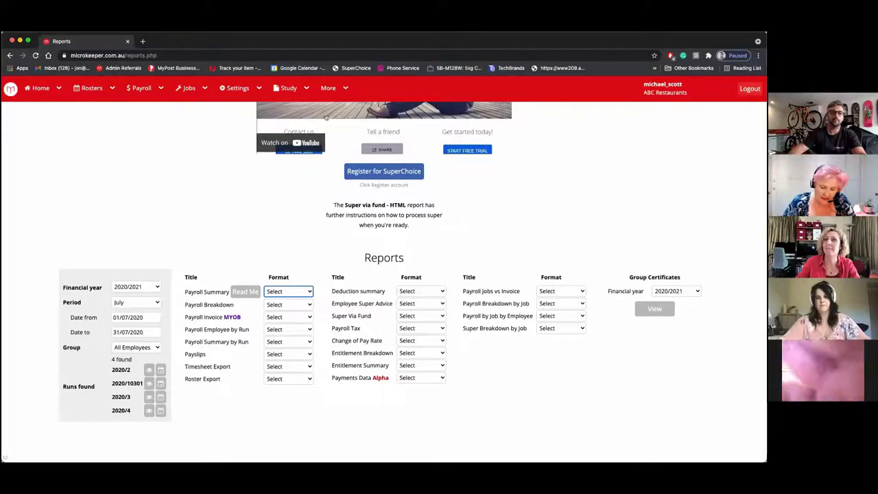
Open the Microkeeper Guides and look through the topic list and the Introduction guide.
click(320, 91)
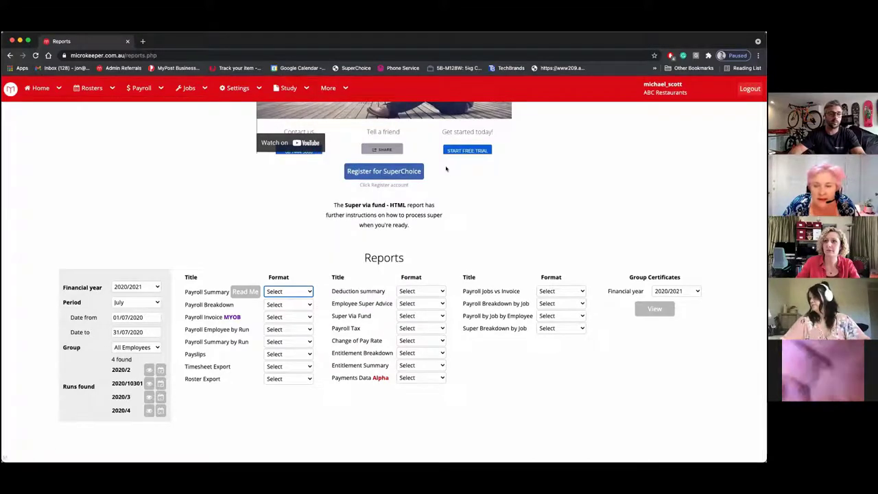
mouse_move(321, 93)
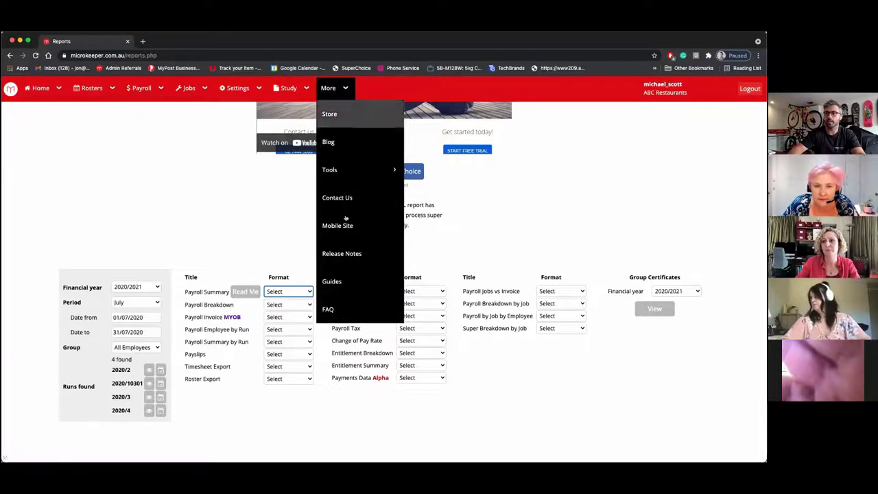
click(331, 281)
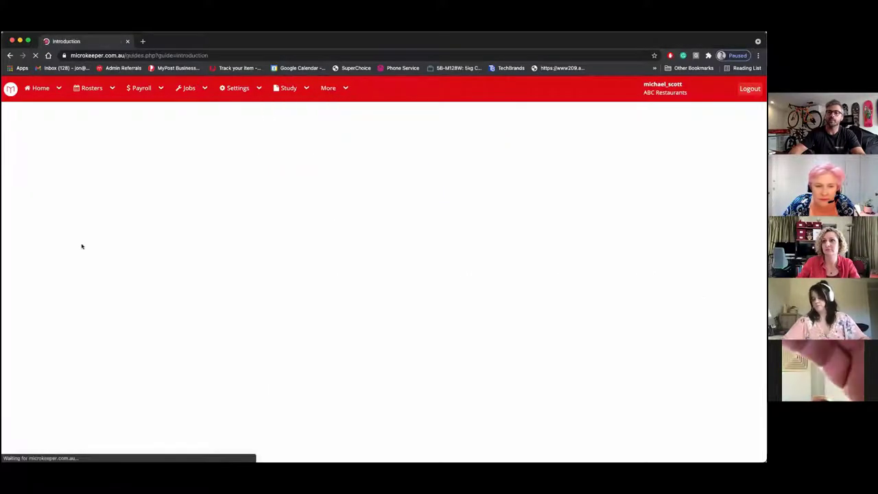
scroll(81, 246, down, 5)
scroll(82, 246, down, 8)
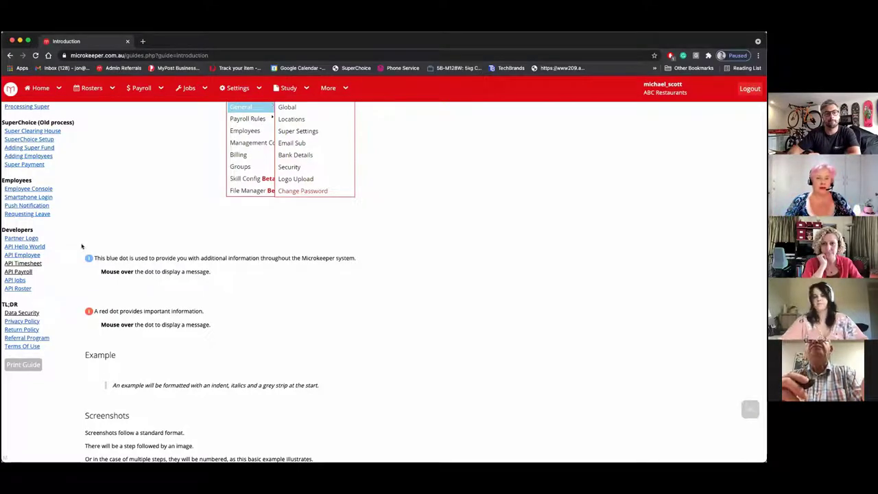
Return to the Control Panel and open the Reports page at its list of reports.
mouse_move(38, 89)
click(39, 110)
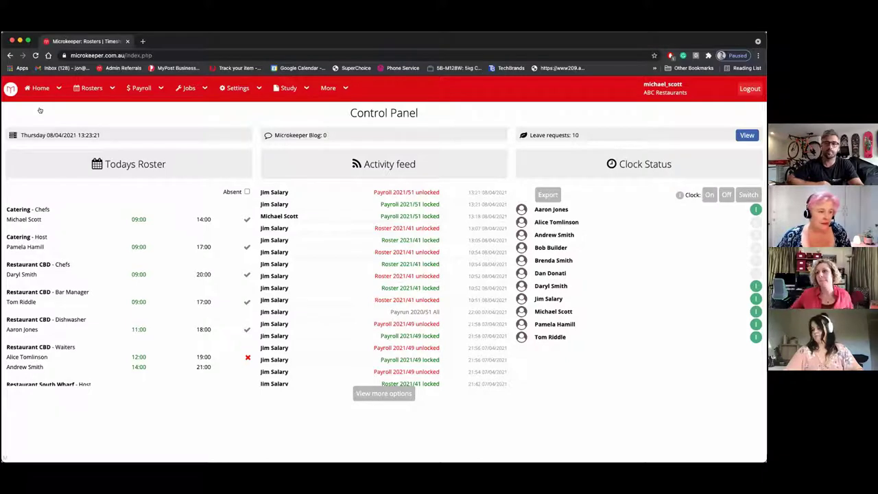
mouse_move(289, 89)
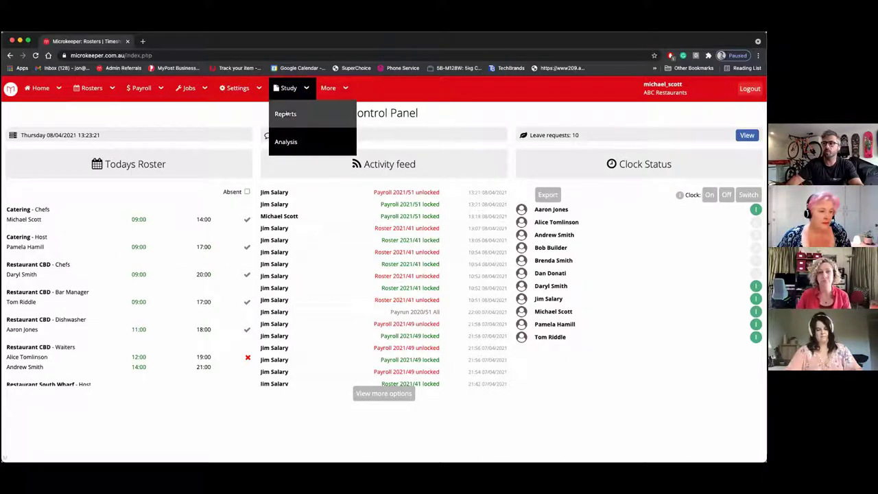
click(286, 113)
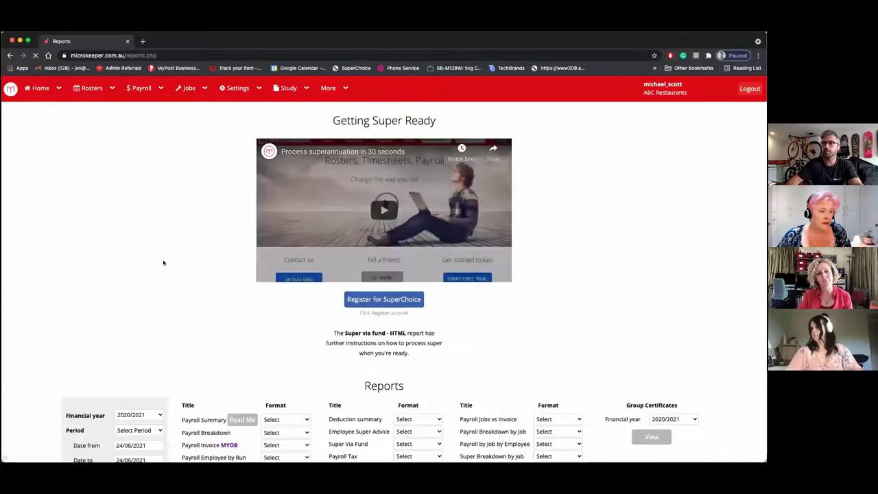
scroll(254, 384, down, 3)
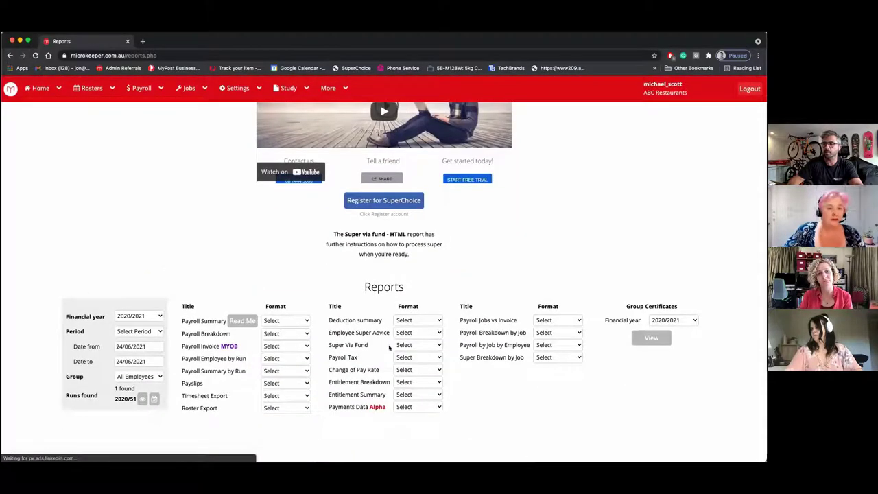
Select July as the reporting period and generate the Super Via Fund report as HTML again.
click(130, 331)
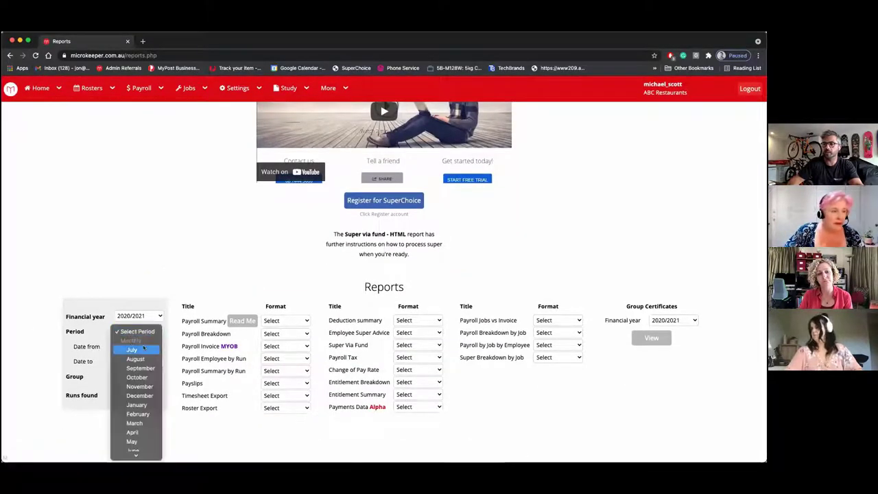
click(130, 348)
click(419, 332)
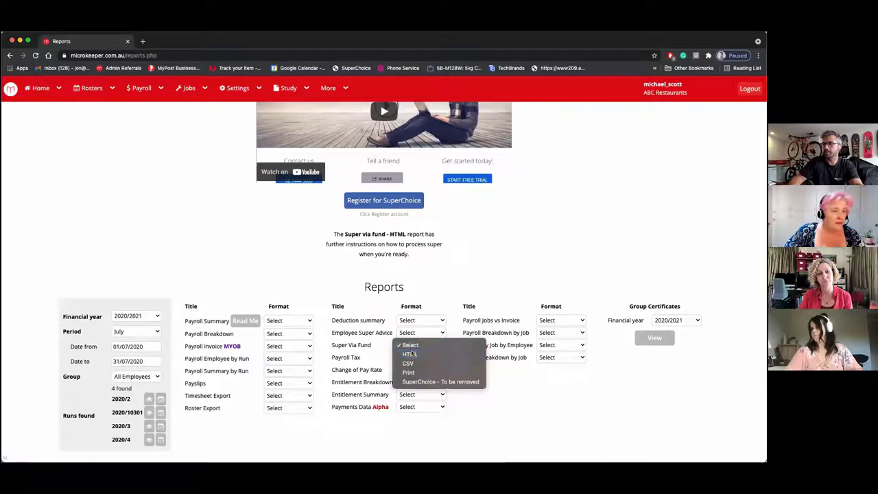
click(413, 353)
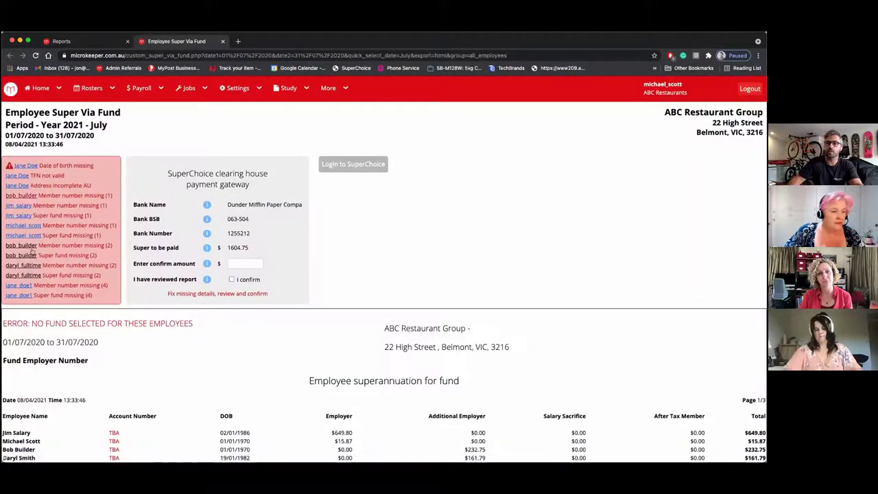